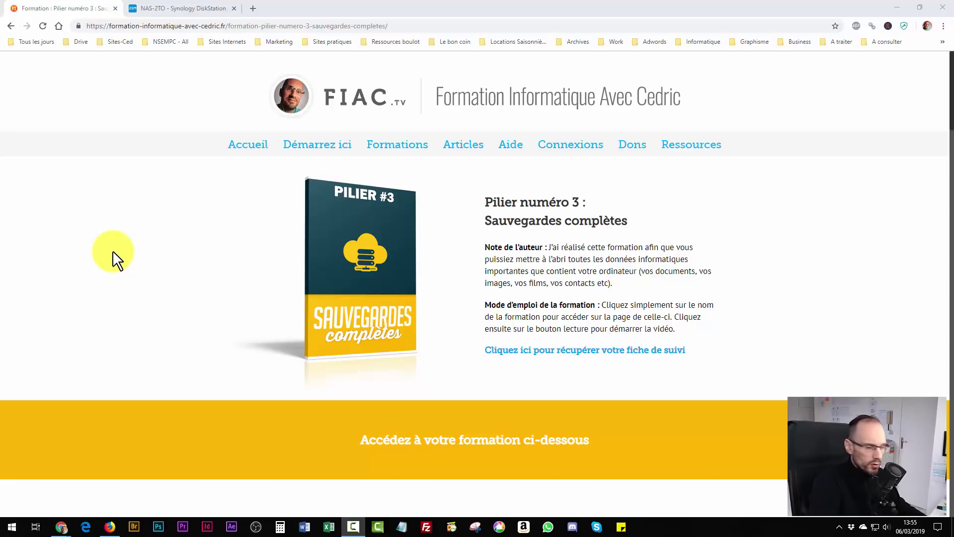
# Open File Explorer on Ce PC over the Chrome training page with Win+E.
pyautogui.press('super+e')
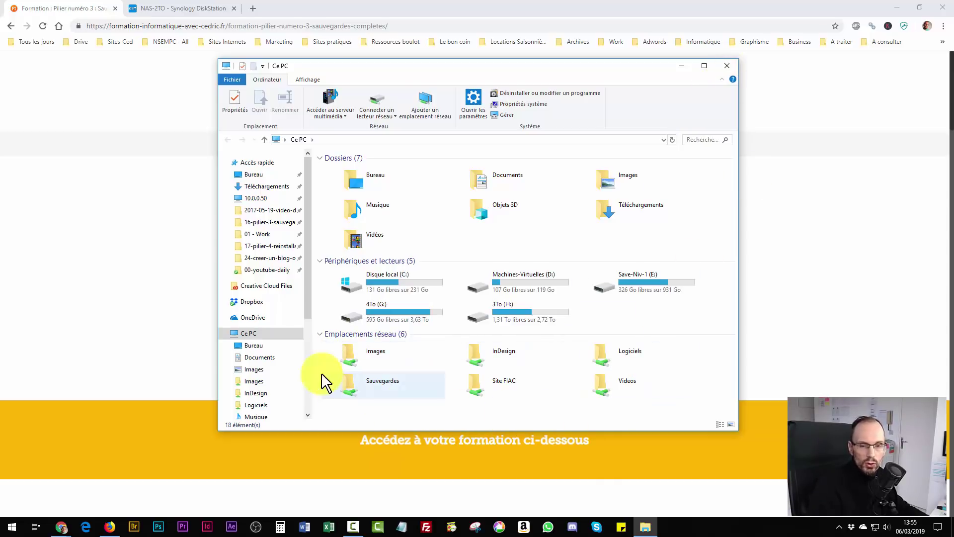
# Close the Ce PC window and switch to the NAS-2TO Synology DiskStation tab.
pyautogui.click(724, 66)
pyautogui.click(171, 8)
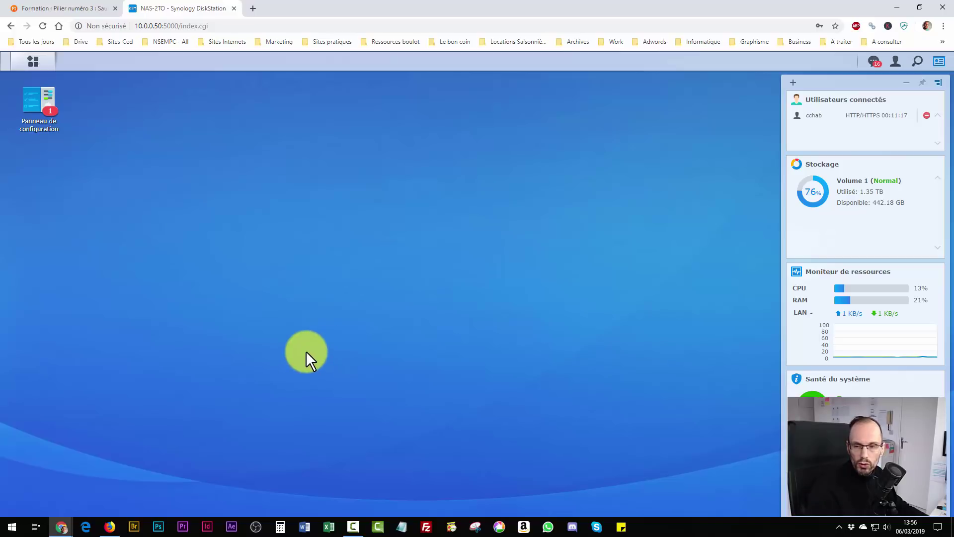
# Open the DSM Control Panel to its Dossier partagé list of six shares.
pyautogui.doubleClick(47, 100)
pyautogui.moveTo(484, 177); pyautogui.dragTo(349, 107)
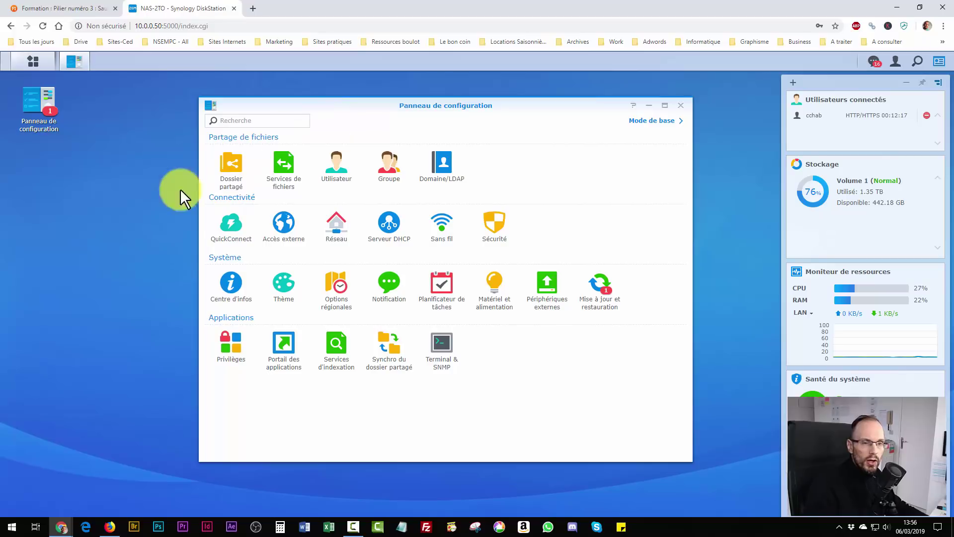
pyautogui.click(230, 162)
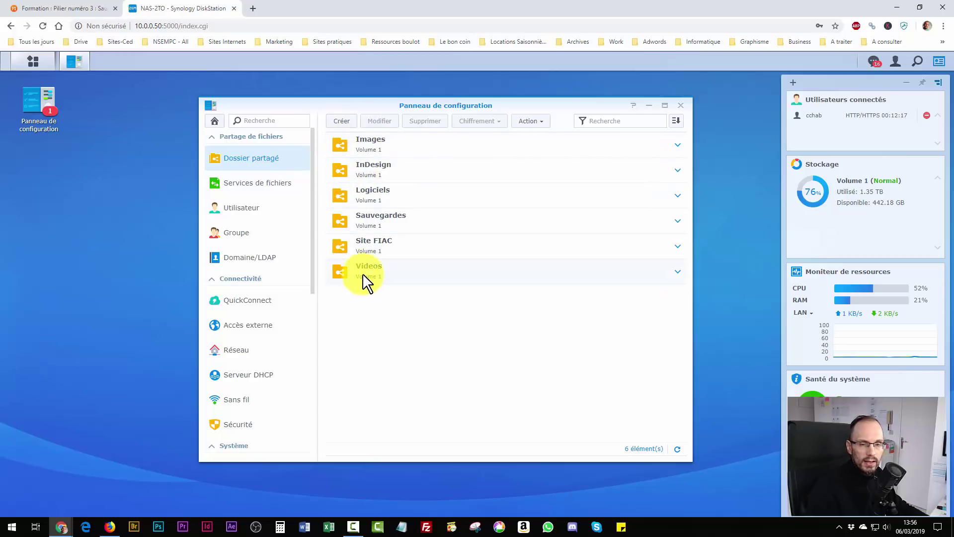
# Create a shared folder named 'Test' on Volume 1, accepting the wizard's defaults.
pyautogui.click(344, 124)
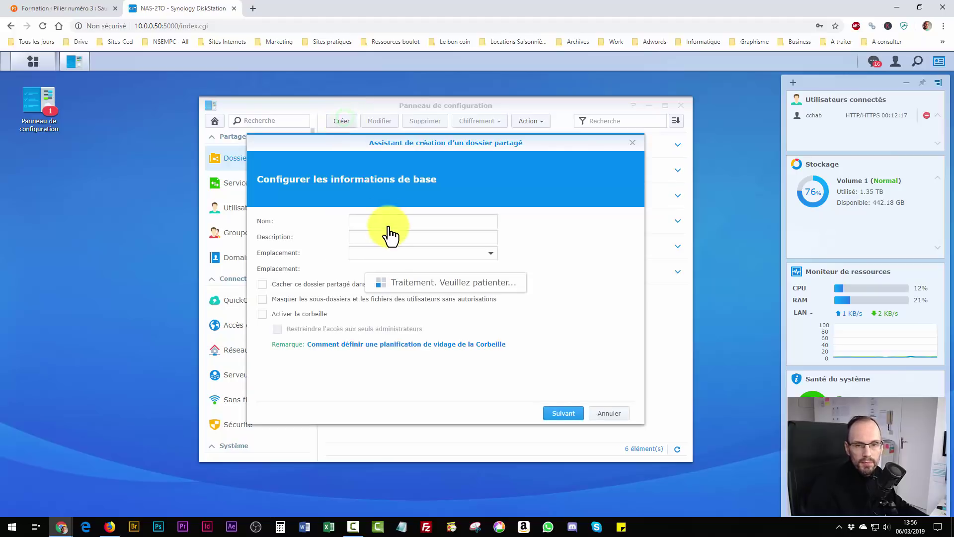
pyautogui.click(380, 222)
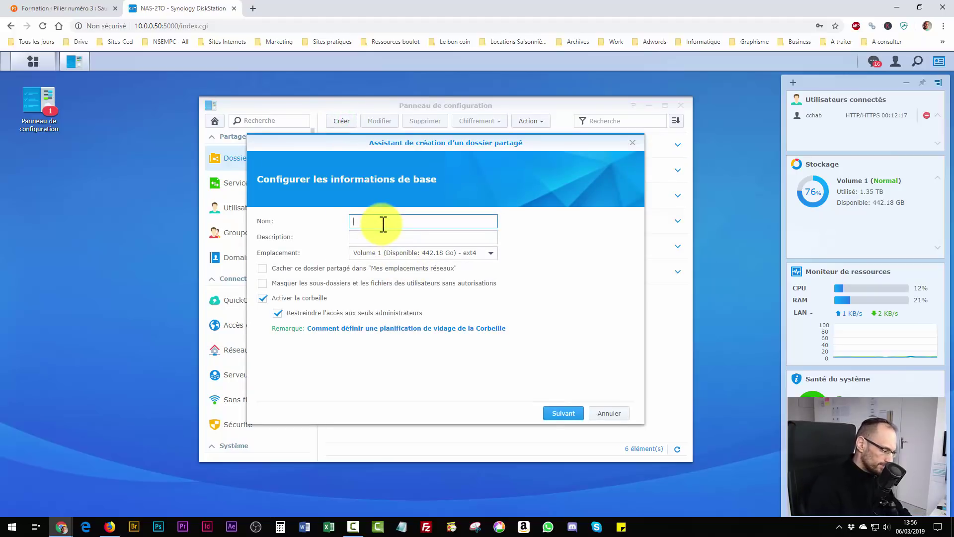
pyautogui.write('Test')
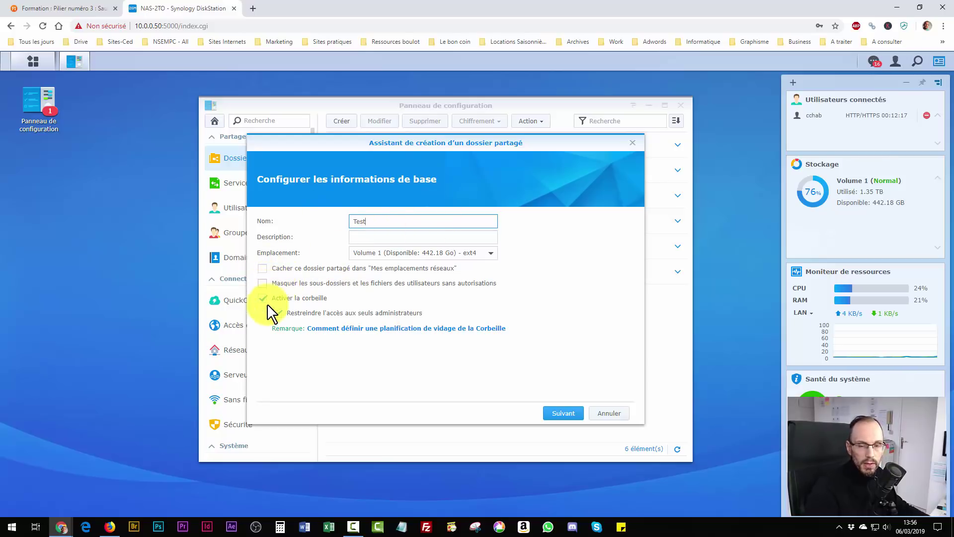
pyautogui.click(565, 416)
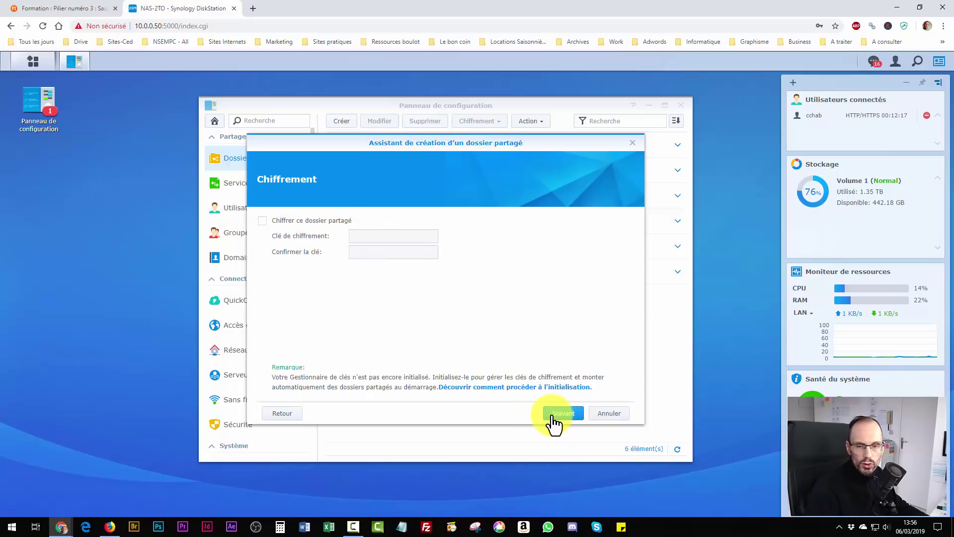
pyautogui.click(577, 421)
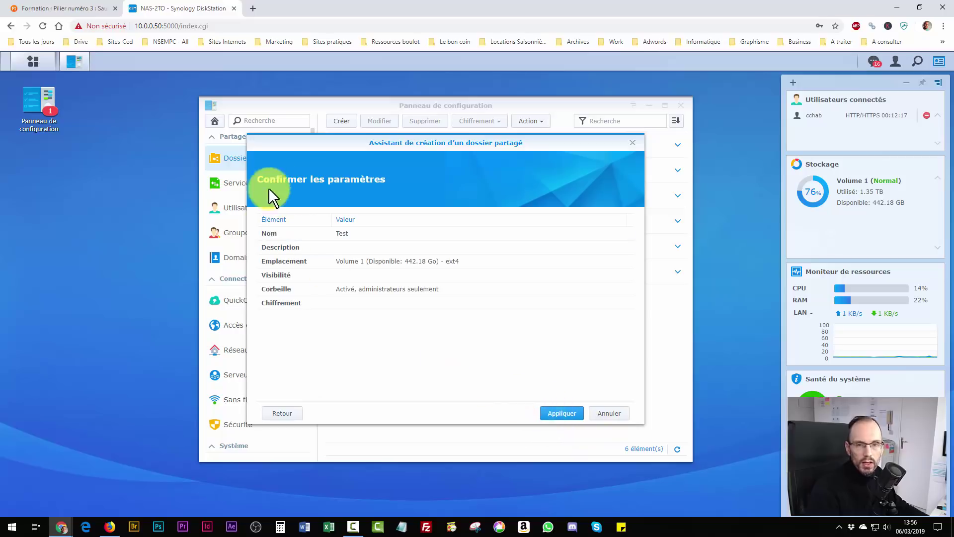
pyautogui.click(561, 414)
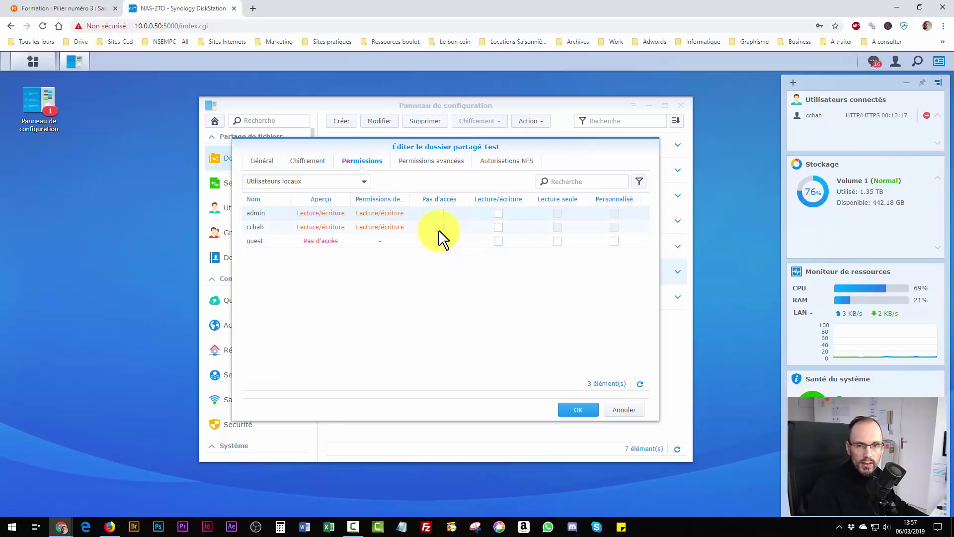
# Give admin and the personal user read/write on Test, set guest to no access, and save.
pyautogui.click(498, 227)
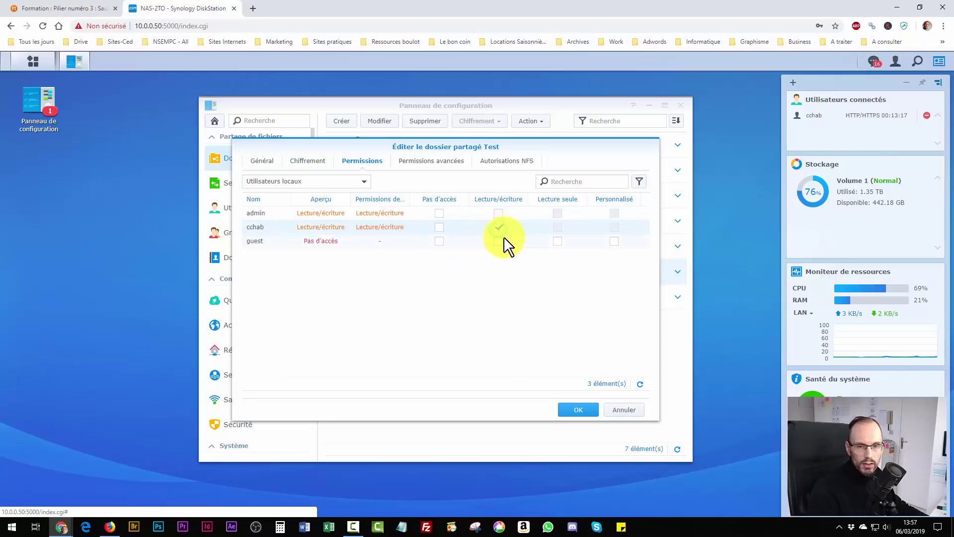
pyautogui.click(498, 213)
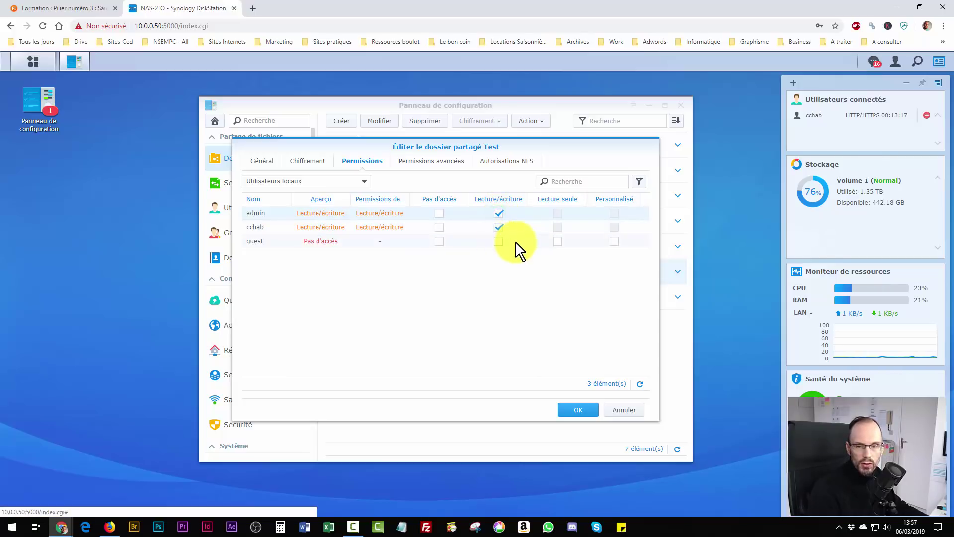
pyautogui.click(431, 242)
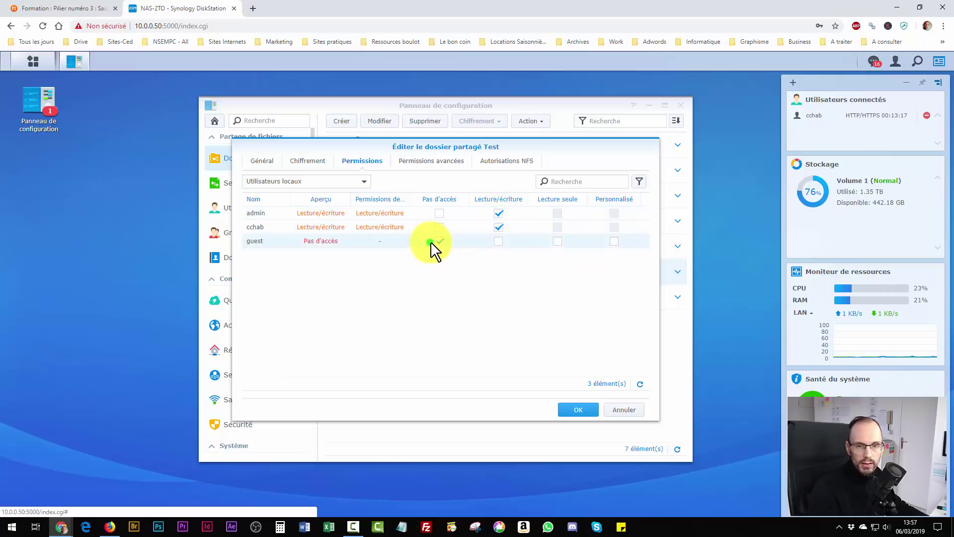
pyautogui.click(580, 411)
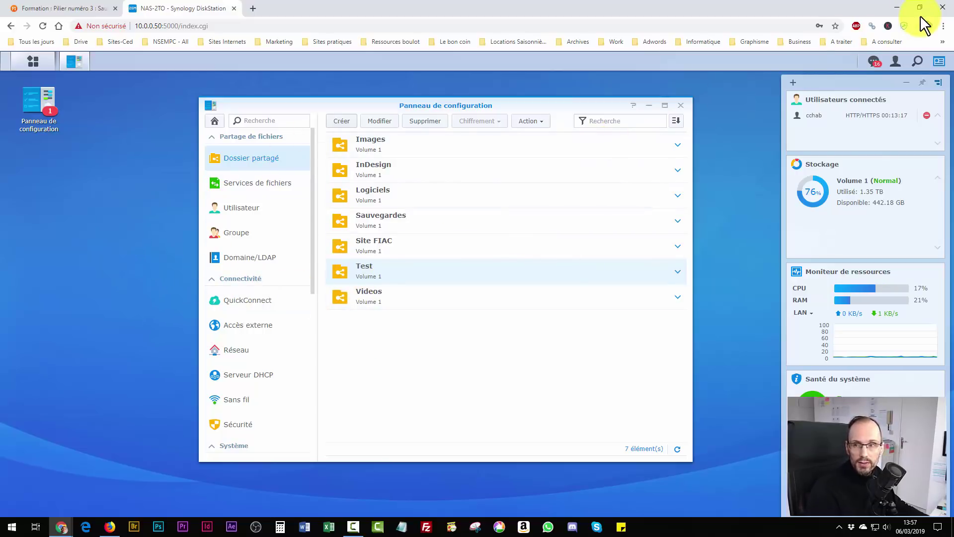
# Minimise Chrome and reopen File Explorer on Ce PC.
pyautogui.click(900, 6)
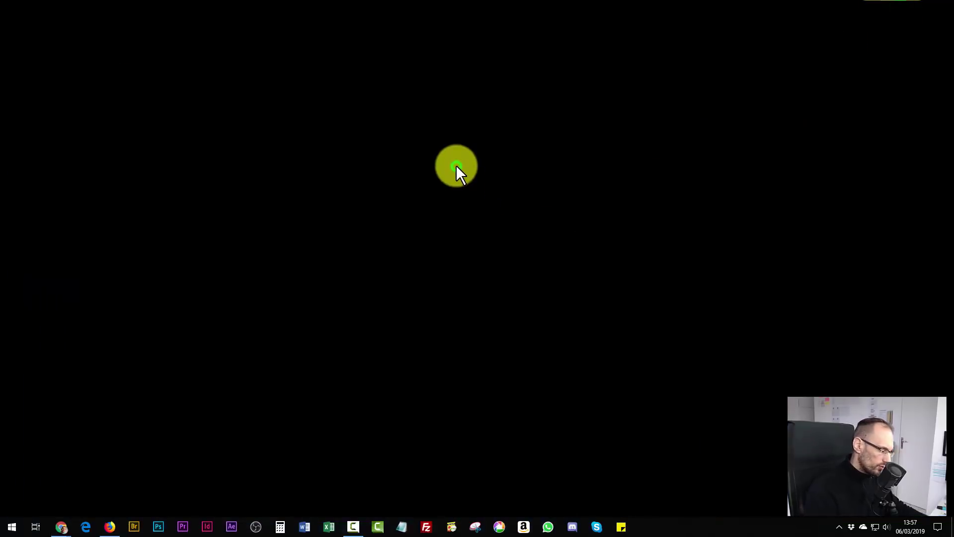
pyautogui.press('super+e')
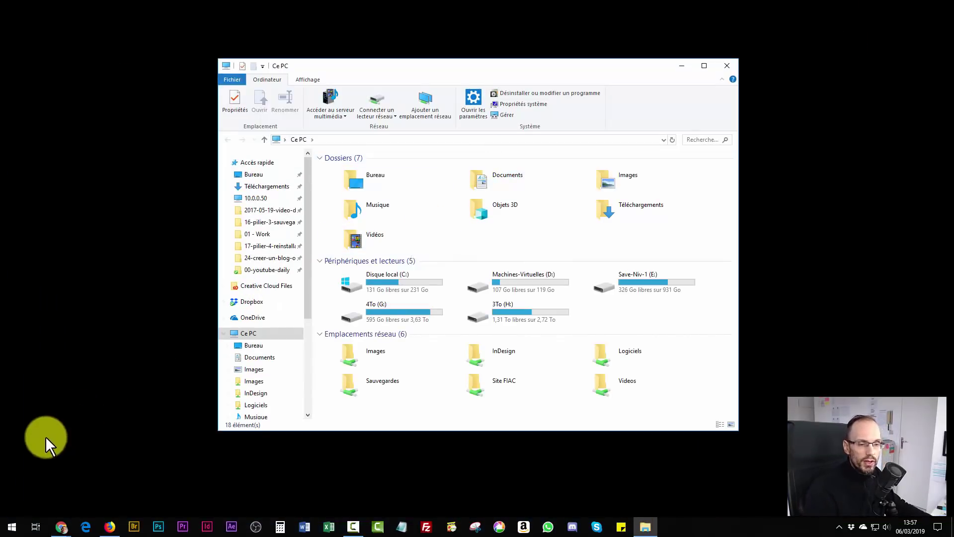
pyautogui.click(11, 526)
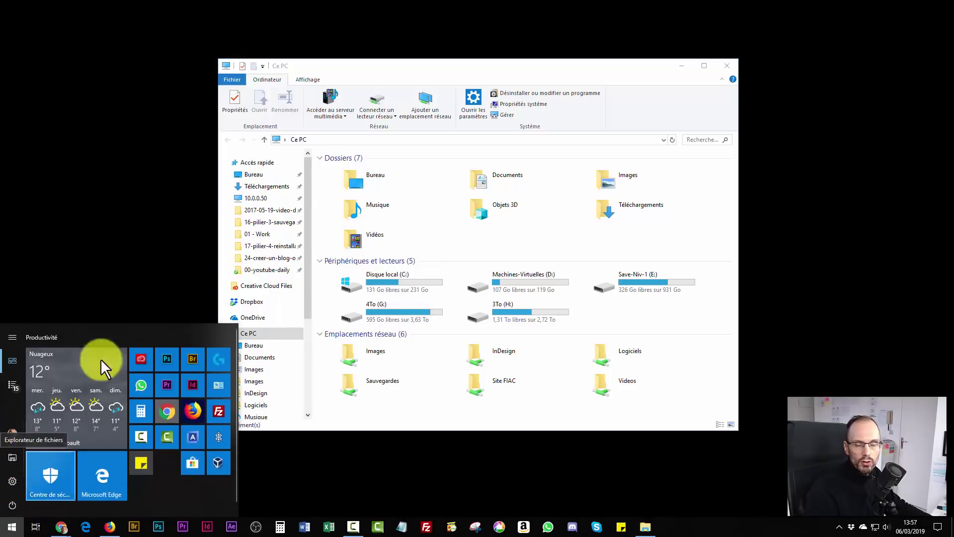
pyautogui.click(138, 171)
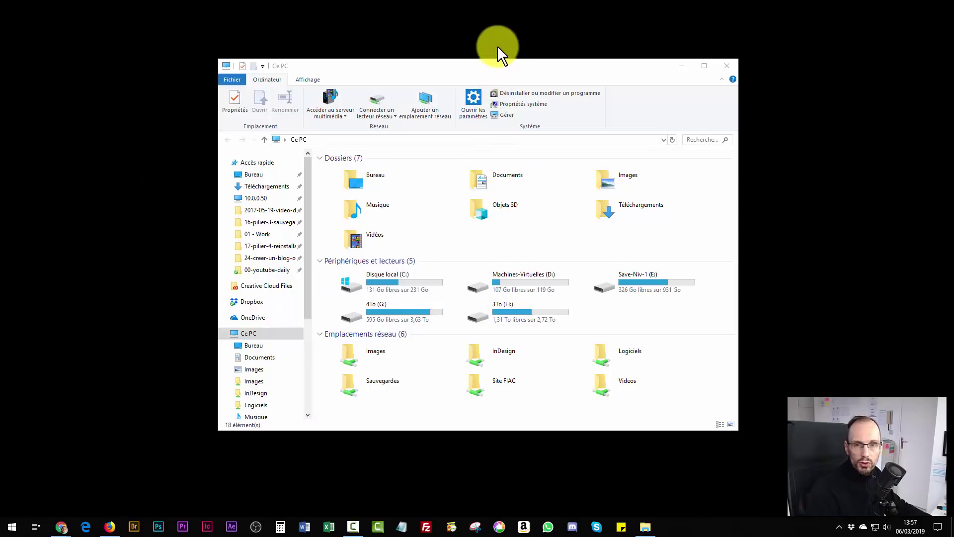
# Make the Explorer window taller and bring up the Ce PC context menu for adding a network location.
pyautogui.moveTo(494, 56); pyautogui.dragTo(494, 21)
pyautogui.rightClick(371, 381)
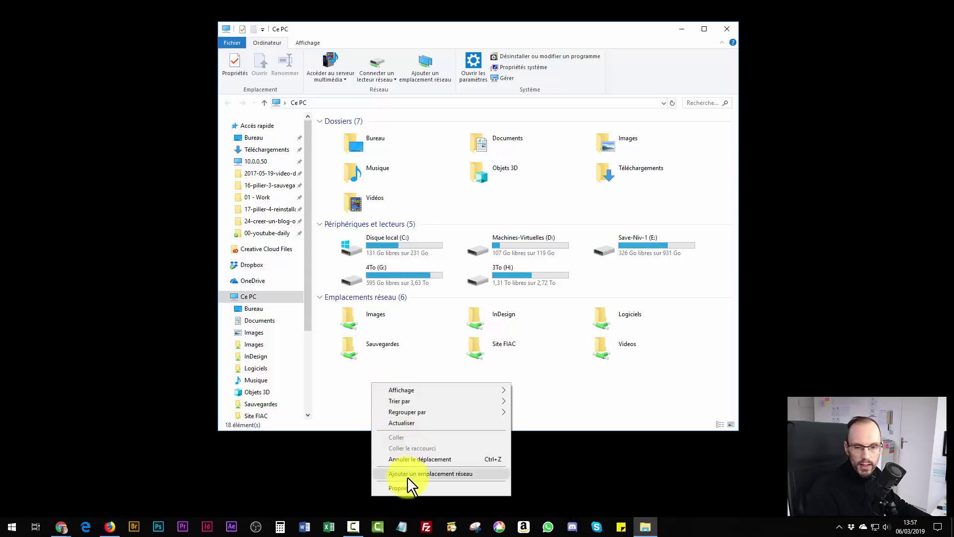
pyautogui.click(354, 385)
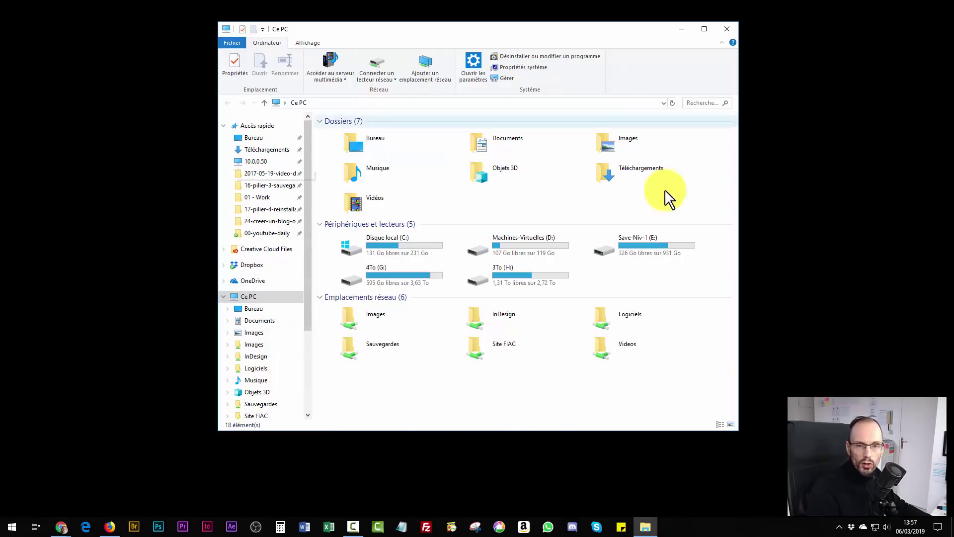
pyautogui.rightClick(413, 389)
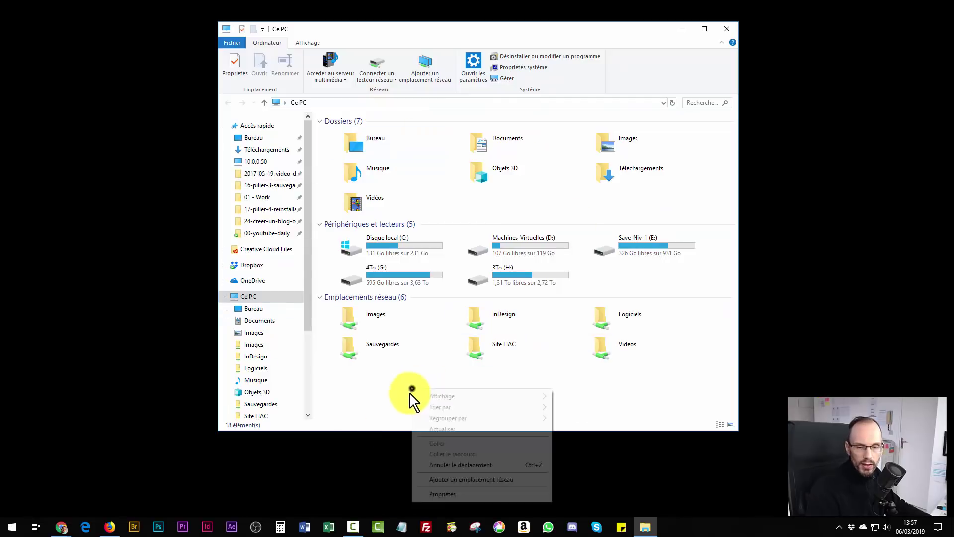
# Start the Add Network Location wizard with a custom location and enter \\10.0.0.50\test.
pyautogui.click(449, 480)
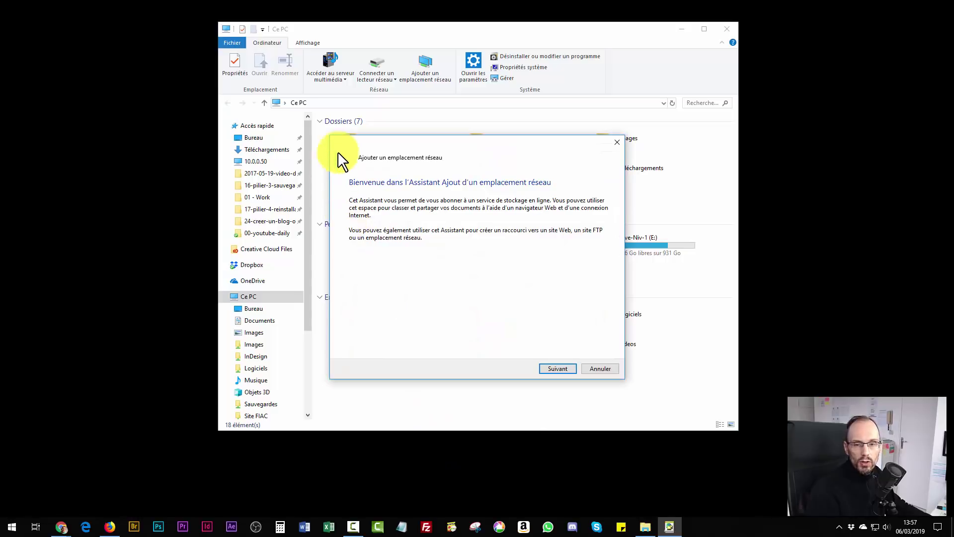
pyautogui.click(555, 369)
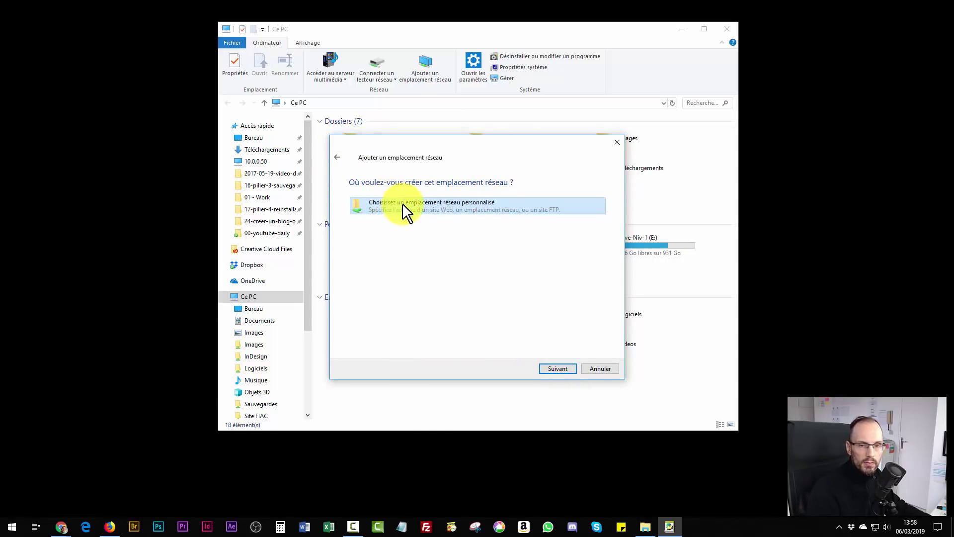
pyautogui.click(558, 368)
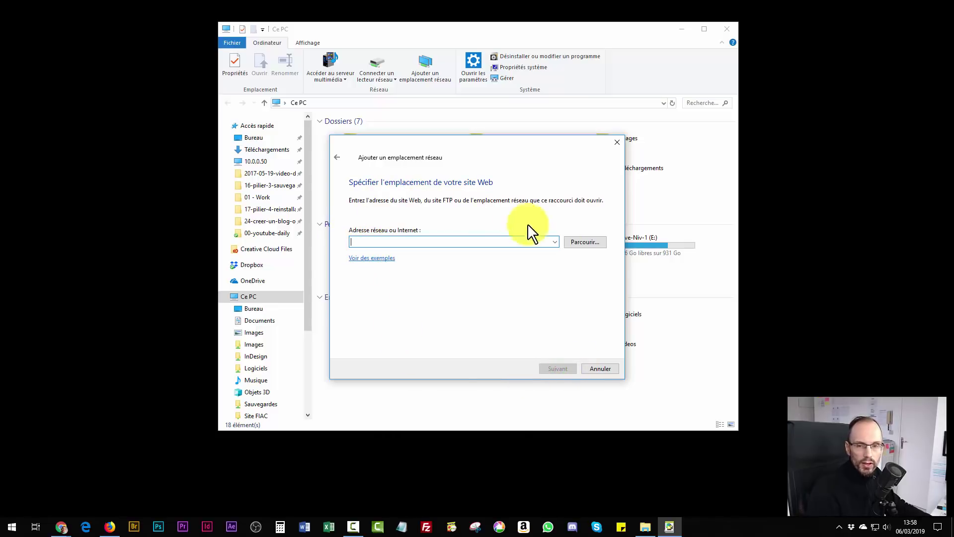
pyautogui.click(388, 242)
pyautogui.write('\\\\')
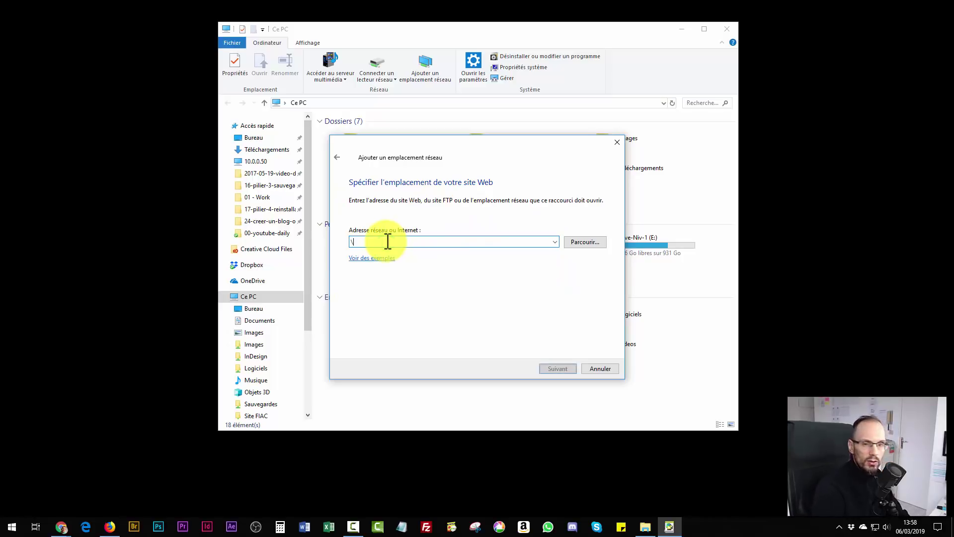
pyautogui.write('10.0.0.')
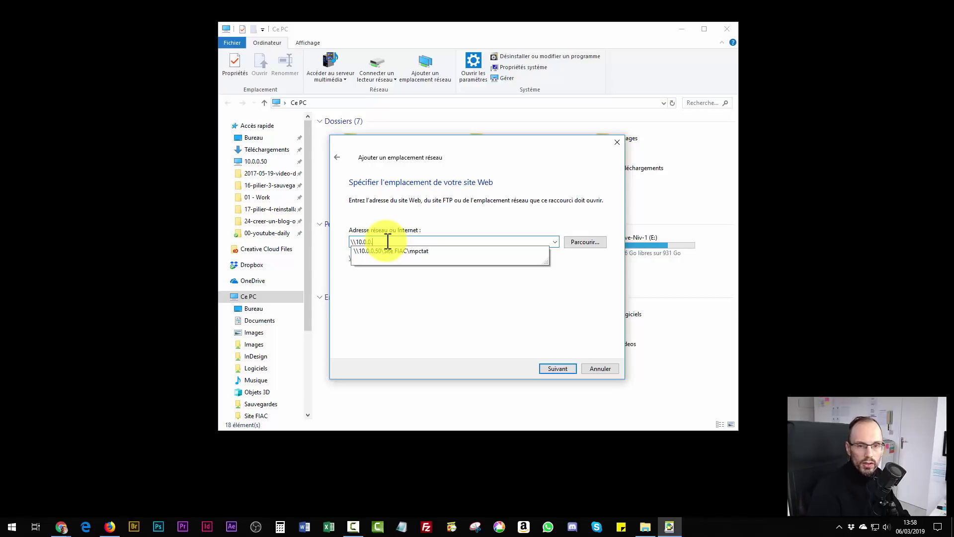
pyautogui.write('0')
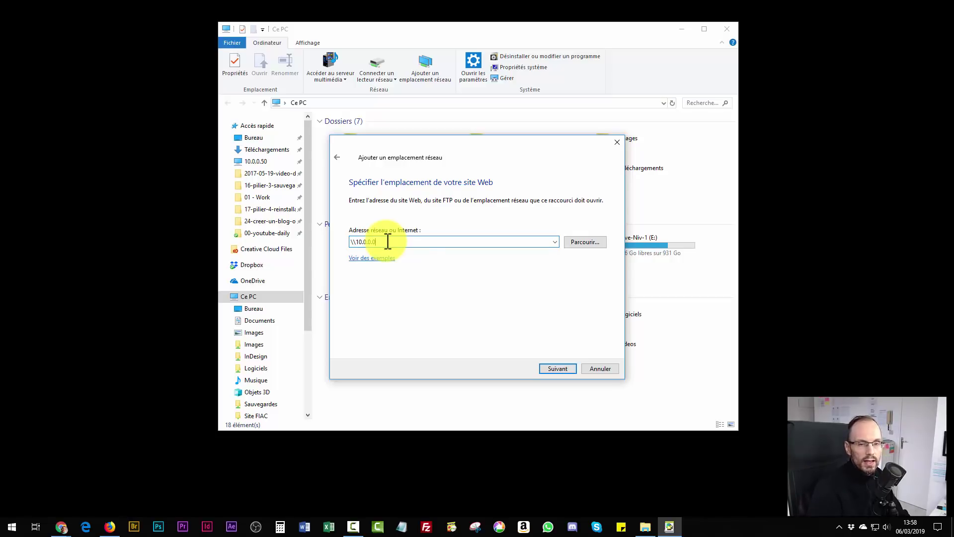
pyautogui.press('BackSpace')
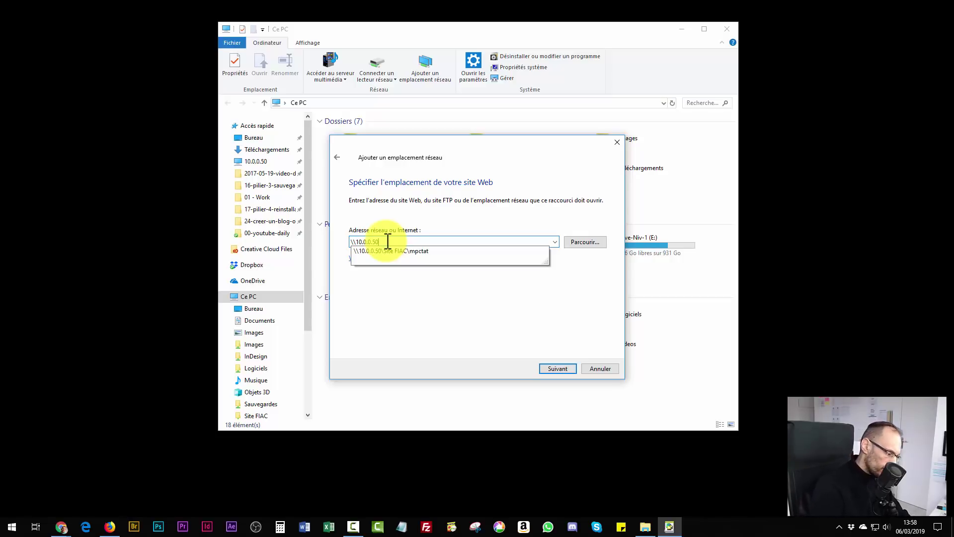
pyautogui.write('50\\')
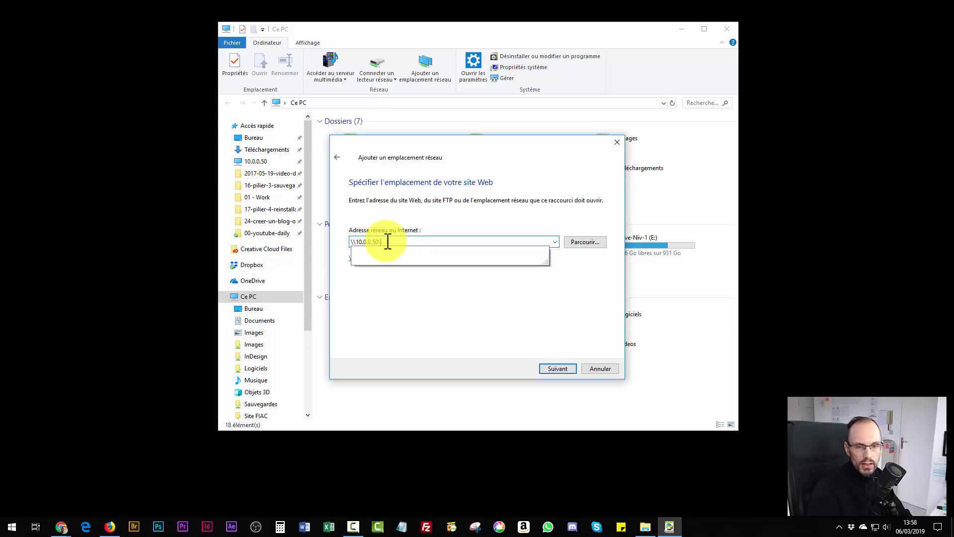
pyautogui.write('test')
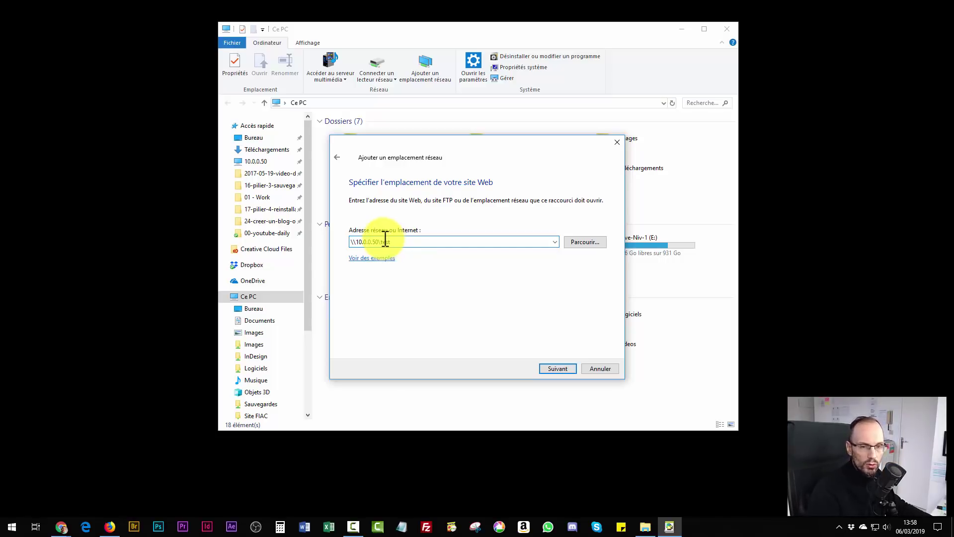
# Fix the address to end without a trailing backslash and advance to the naming page.
pyautogui.click(60, 528)
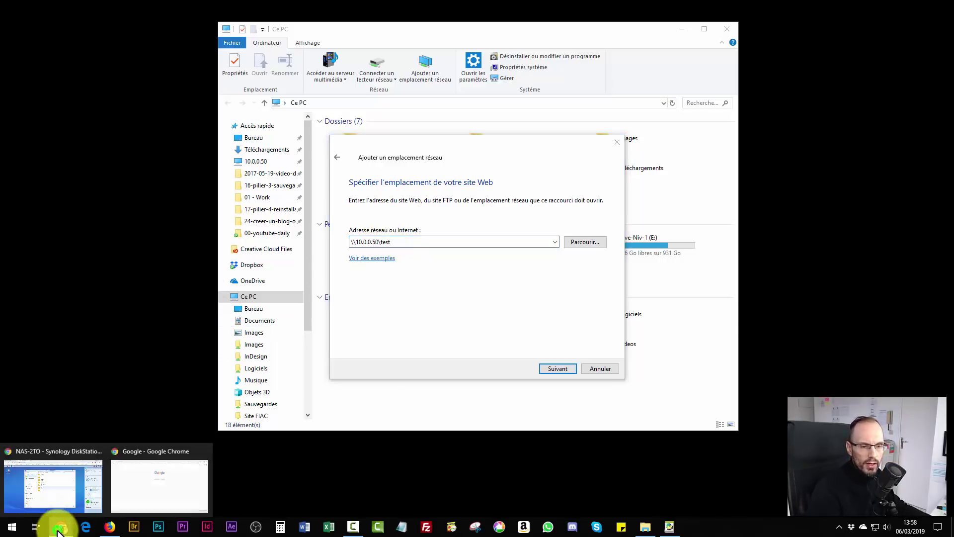
pyautogui.click(59, 509)
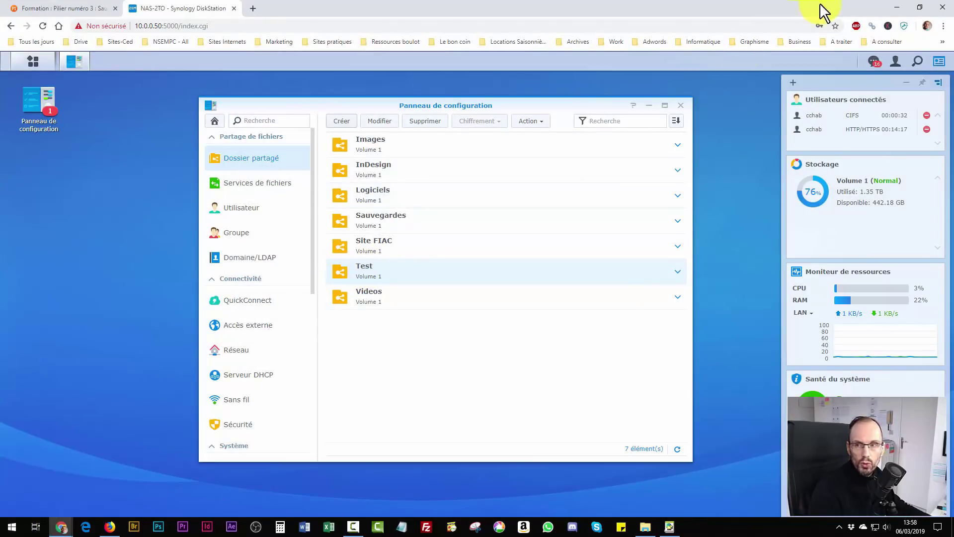
pyautogui.click(897, 7)
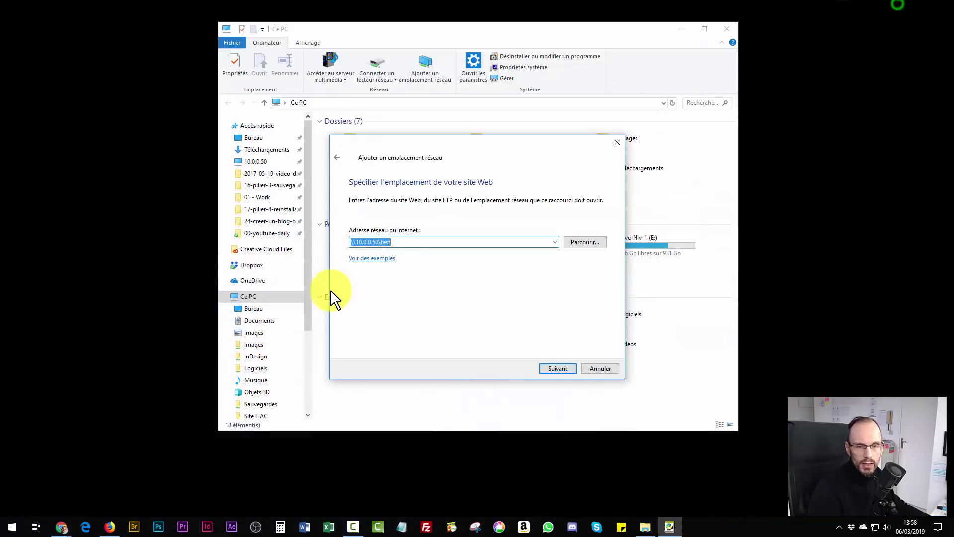
pyautogui.click(386, 242)
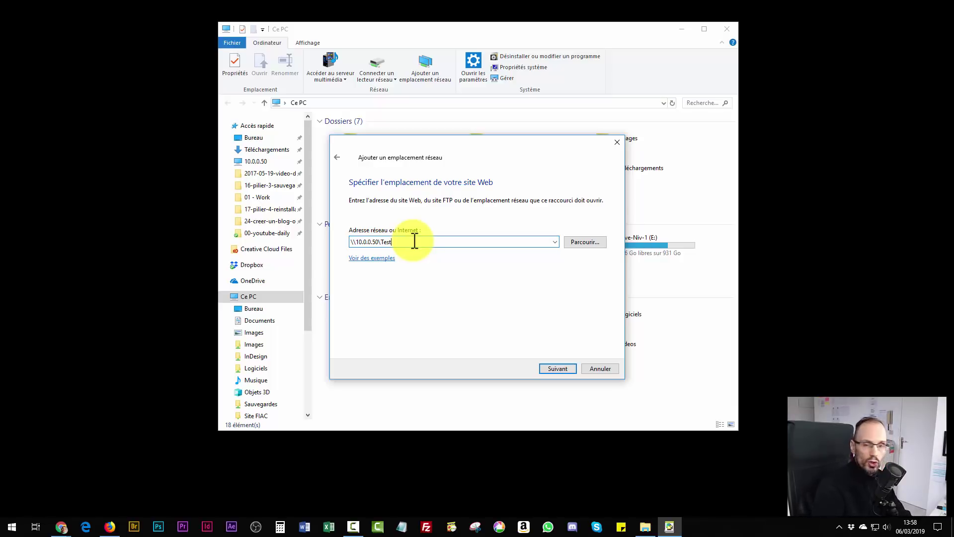
pyautogui.write('\\')
pyautogui.press('BackSpace')
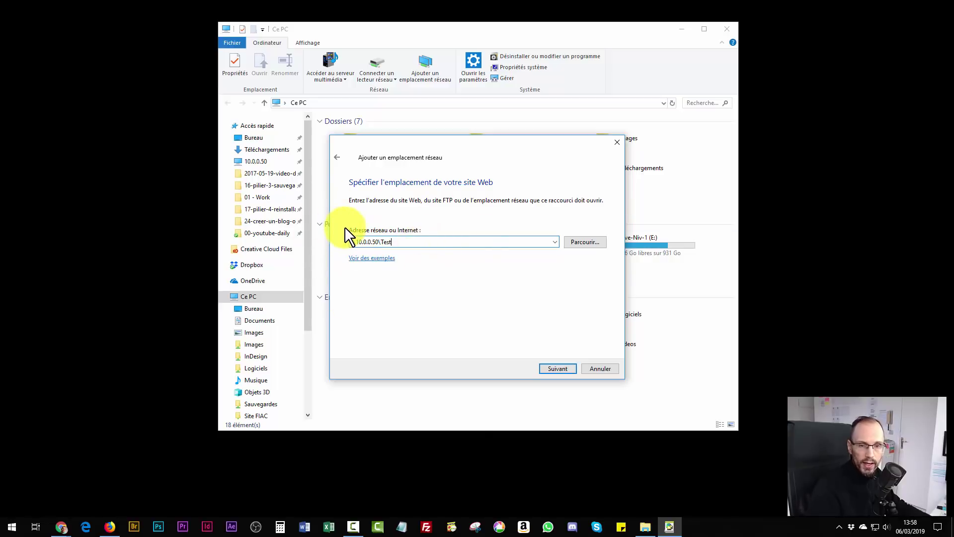
pyautogui.click(556, 368)
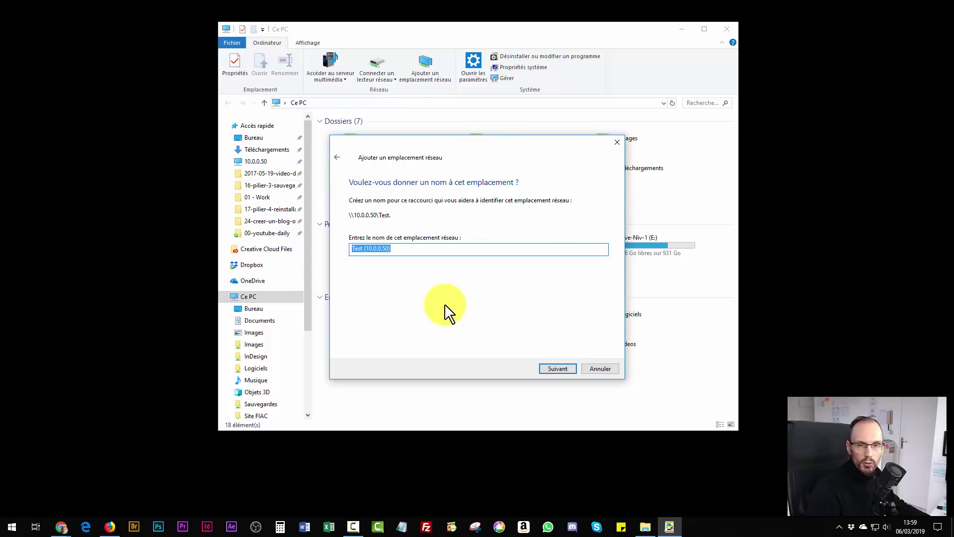
# Shorten the location name to 'Test' and finish the wizard without opening the location.
pyautogui.moveTo(443, 149); pyautogui.dragTo(215, 137)
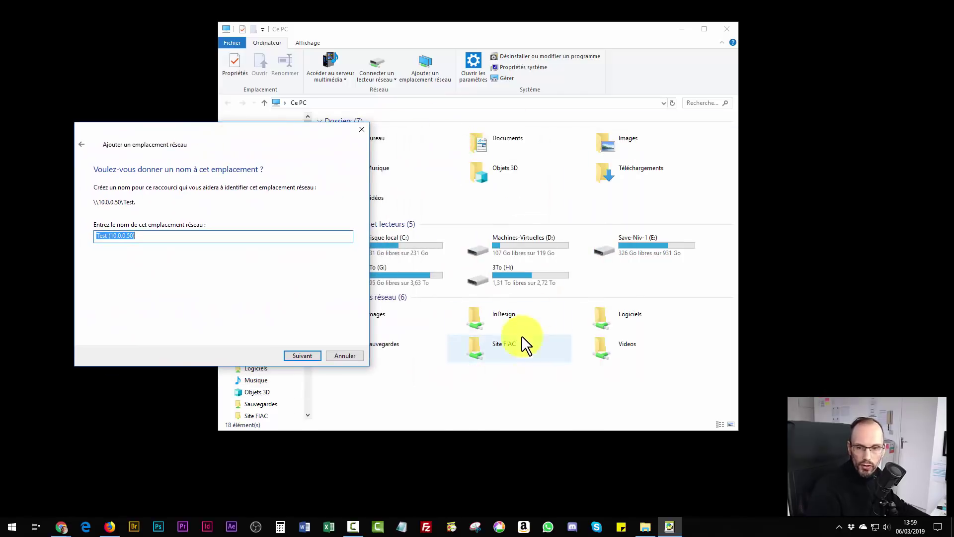
pyautogui.moveTo(288, 126); pyautogui.dragTo(533, 158)
pyautogui.click(354, 270)
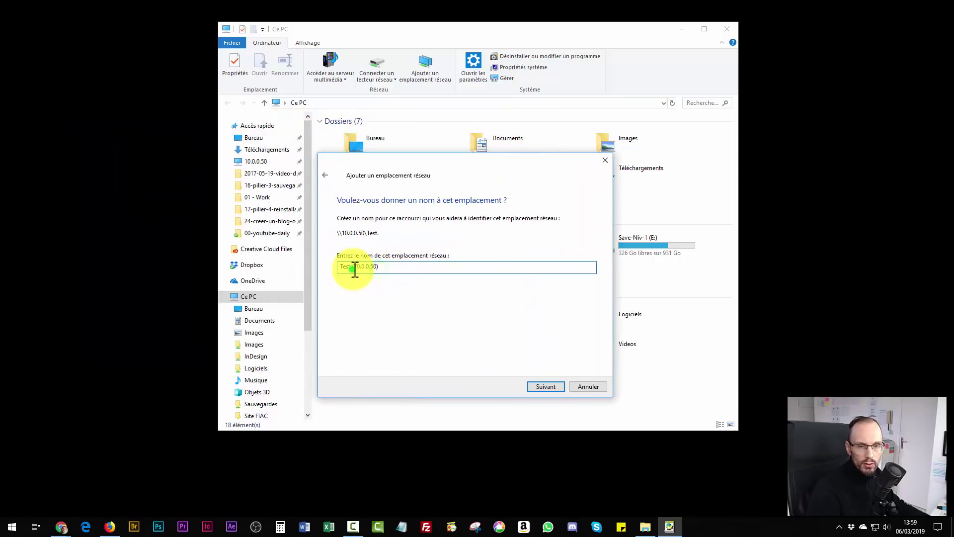
pyautogui.moveTo(354, 270); pyautogui.dragTo(425, 271)
pyautogui.press('BackSpace')
pyautogui.press('BackSpace')
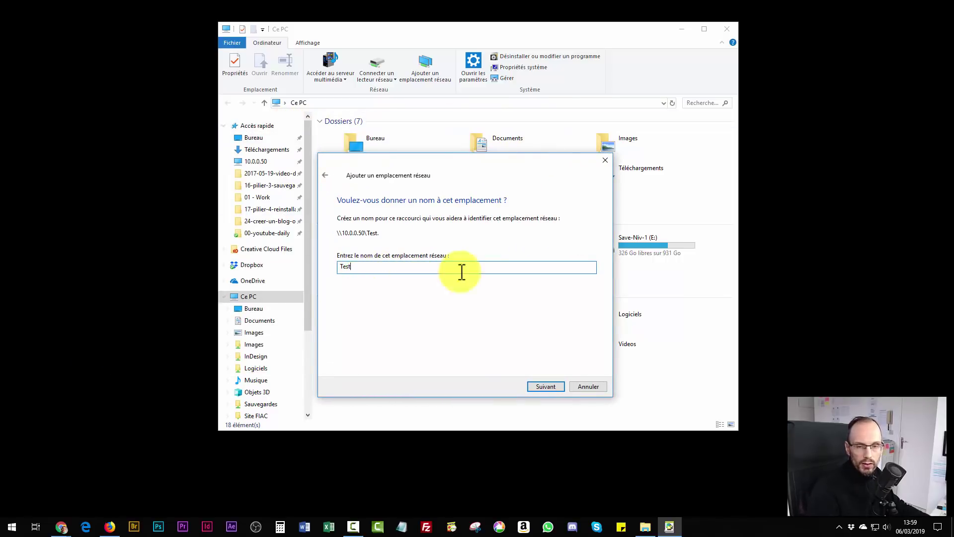
pyautogui.click(547, 382)
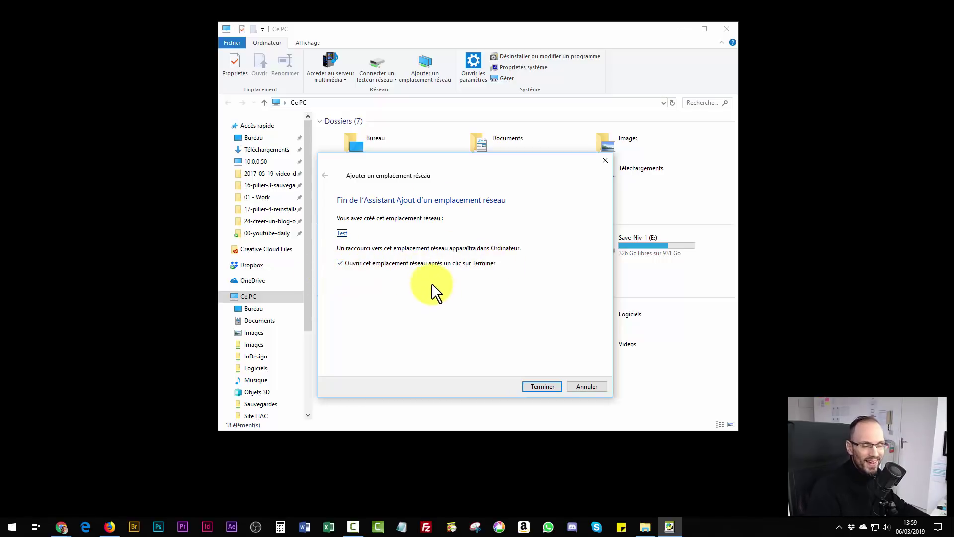
pyautogui.click(341, 264)
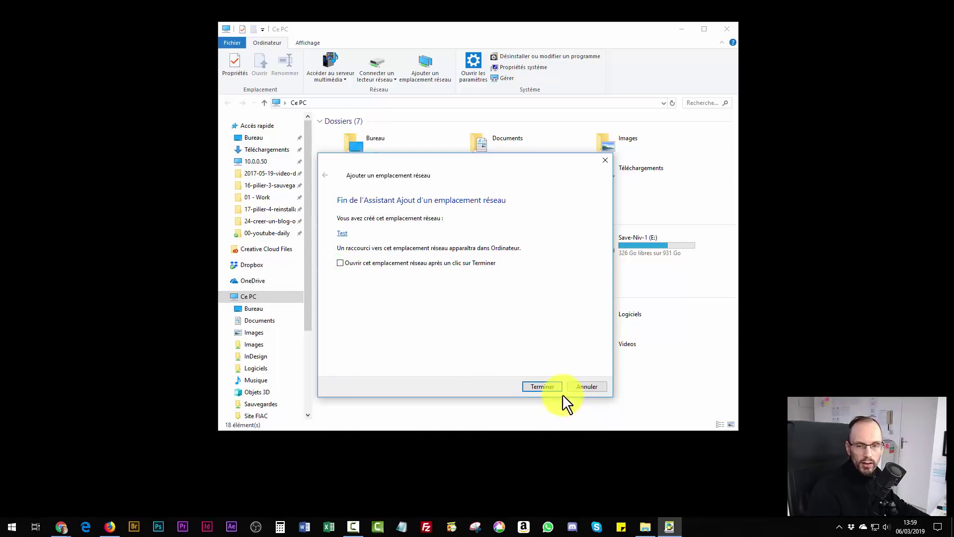
pyautogui.click(551, 386)
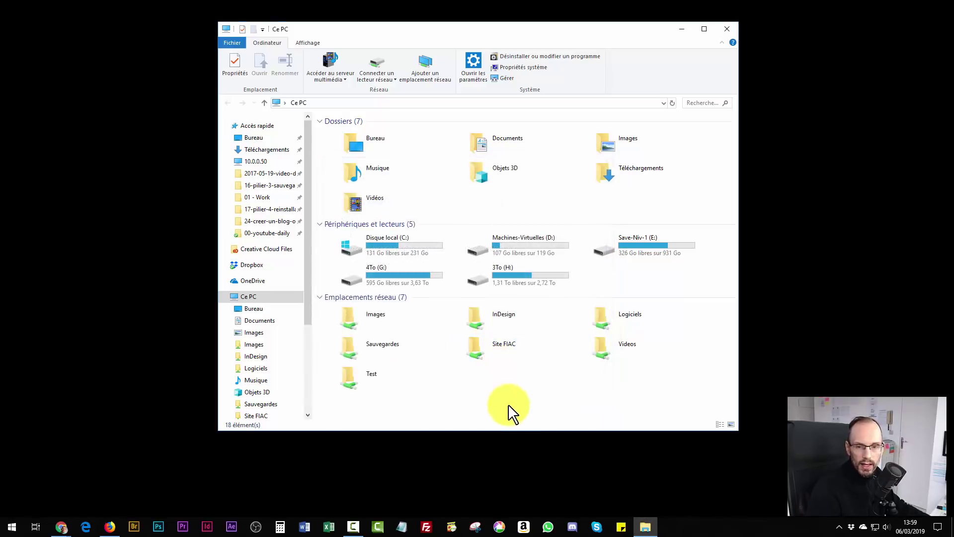
# Open the Test location to confirm it holds only #recycle, then return to Ce PC.
pyautogui.doubleClick(346, 380)
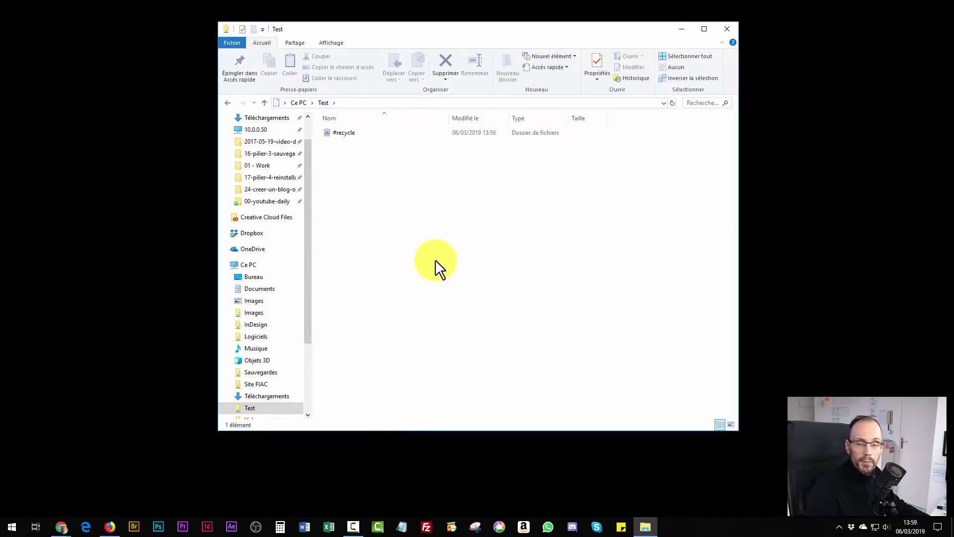
pyautogui.click(298, 103)
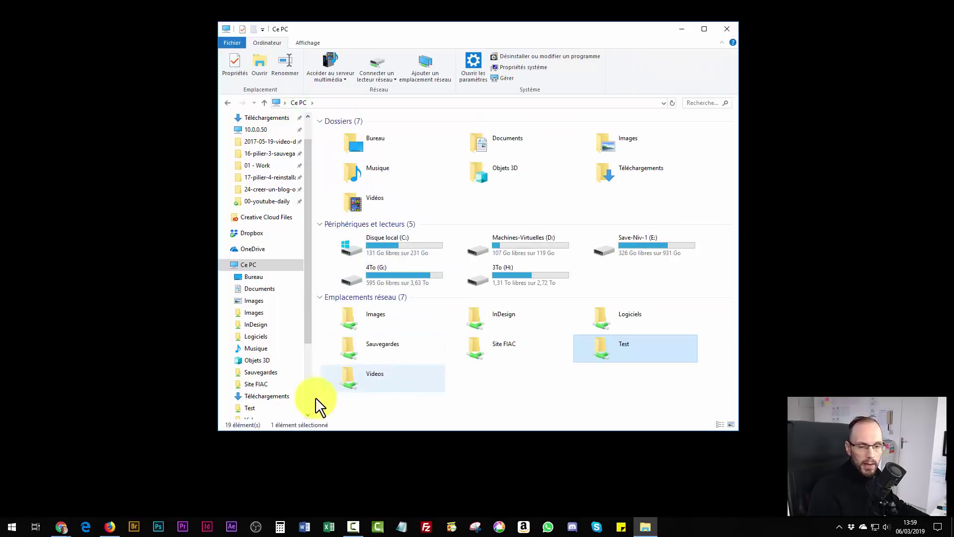
# Back in DSM, select the Test shared folder and start deleting it, then reopen File Explorer.
pyautogui.moveTo(64, 526)
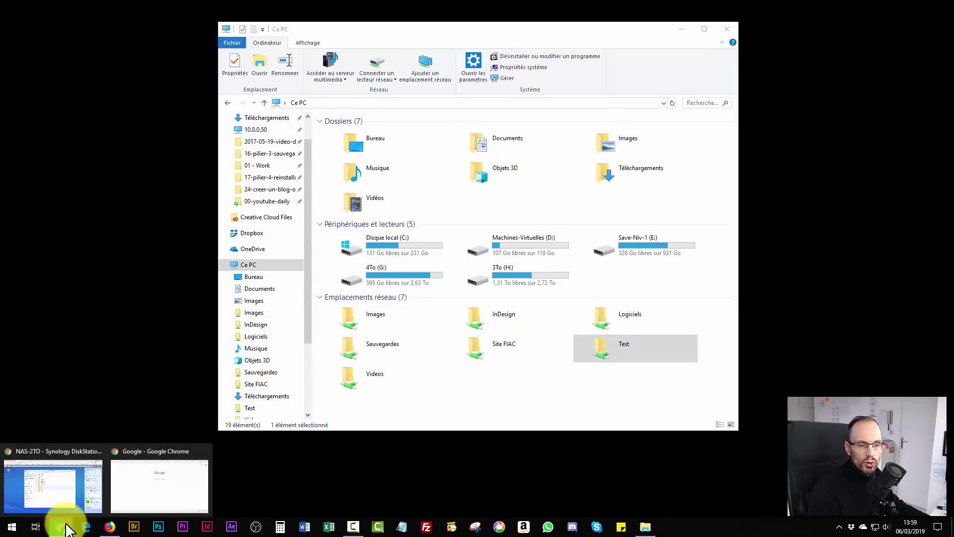
pyautogui.click(72, 502)
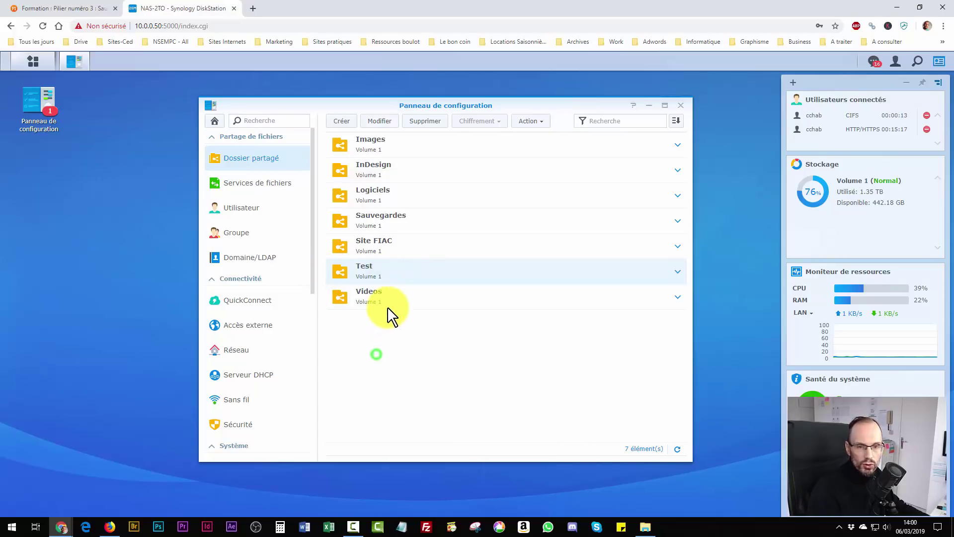
pyautogui.click(399, 299)
pyautogui.click(399, 253)
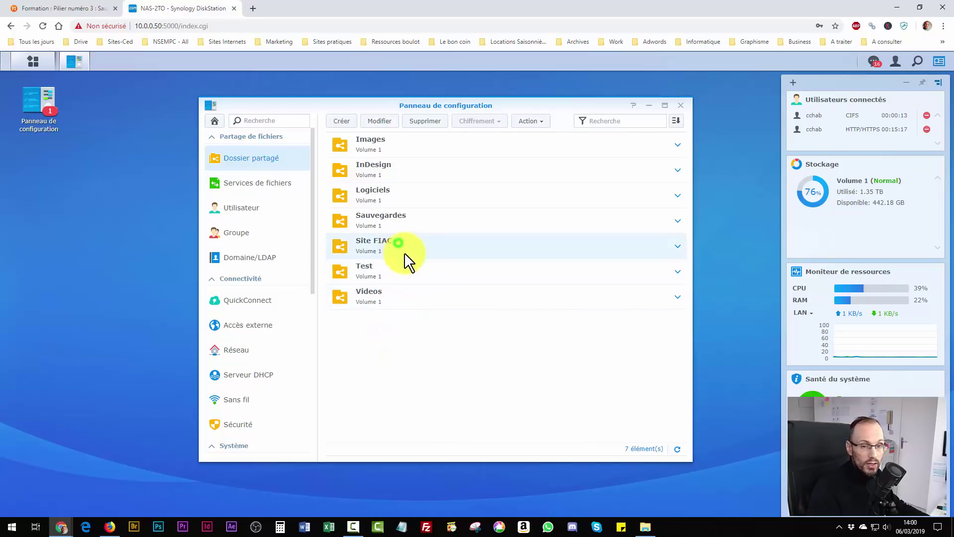
pyautogui.click(405, 273)
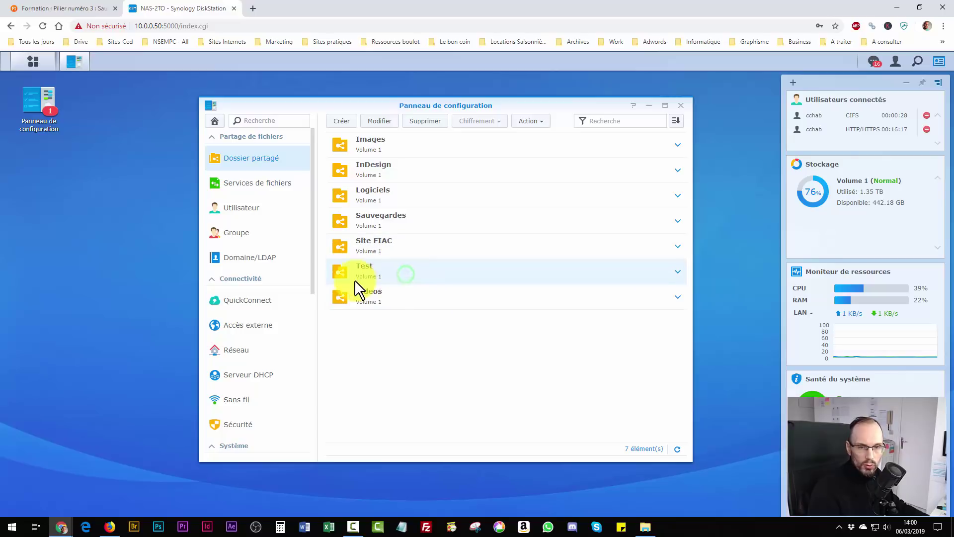
pyautogui.click(417, 123)
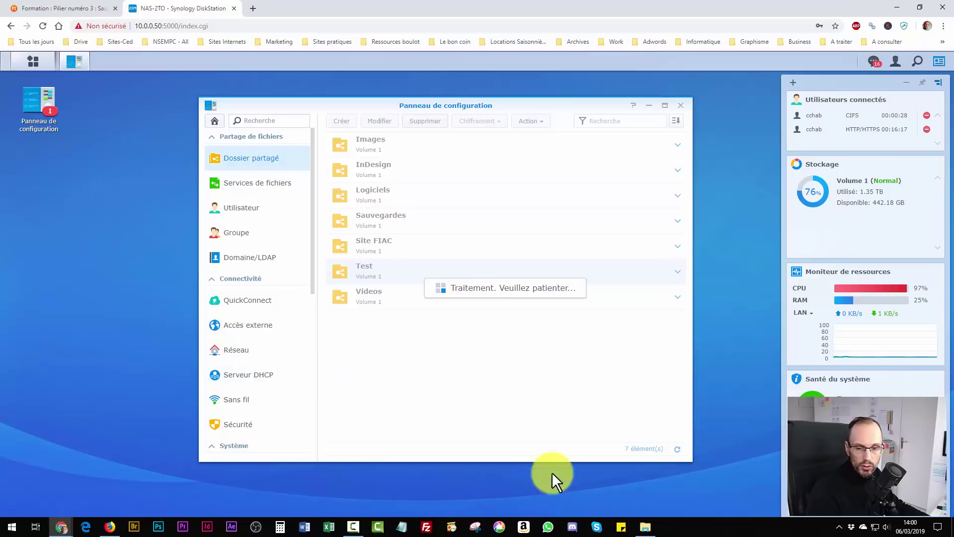
pyautogui.click(645, 527)
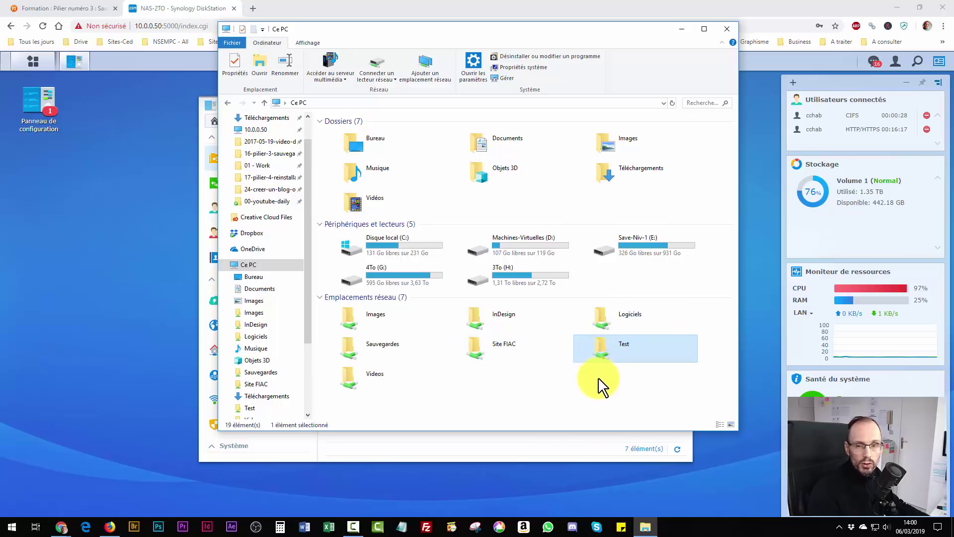
# Delete the Test network location from Ce PC, then switch back to the DSM deletion prompt in Chrome.
pyautogui.rightClick(599, 349)
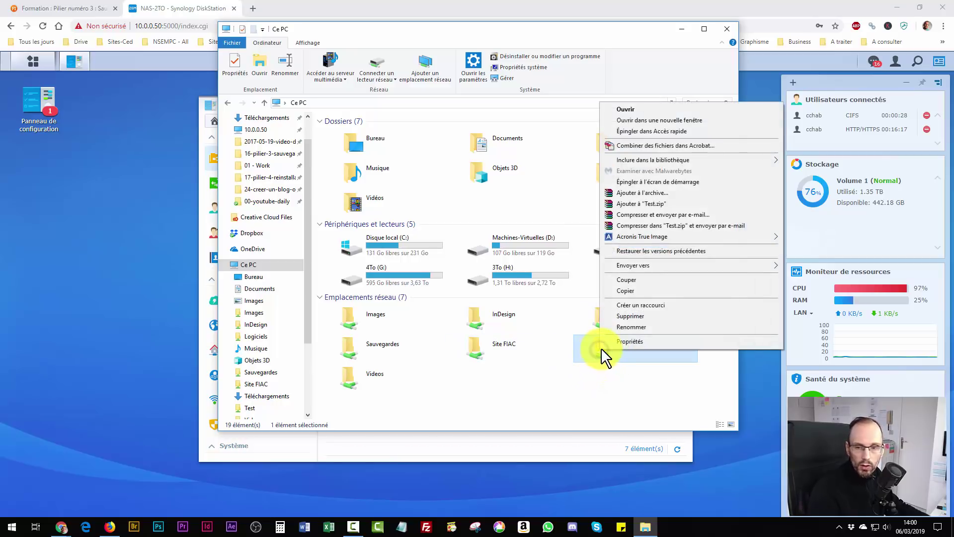
pyautogui.click(617, 317)
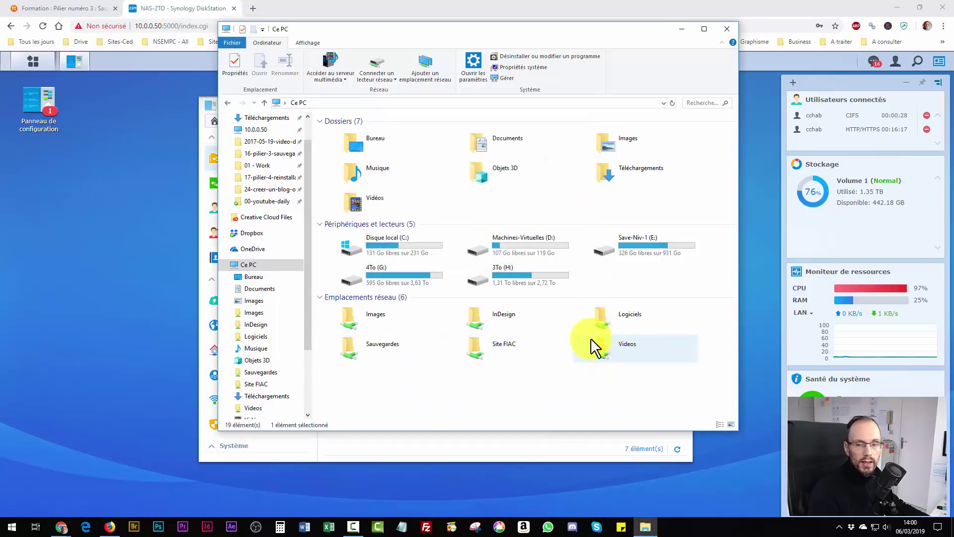
pyautogui.click(79, 287)
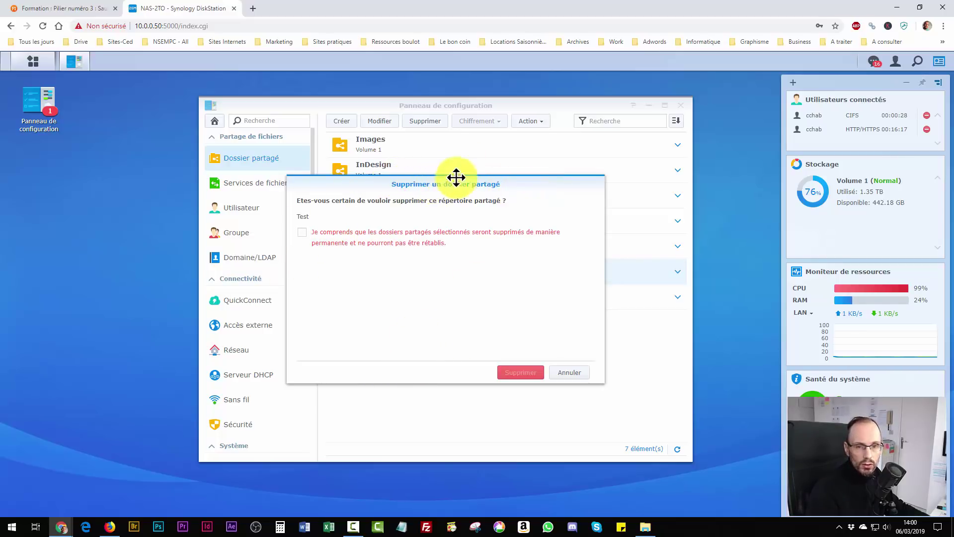
# Tick the permanent-deletion acknowledgment, confirm deleting Test, and submit the DSM account password.
pyautogui.click(302, 232)
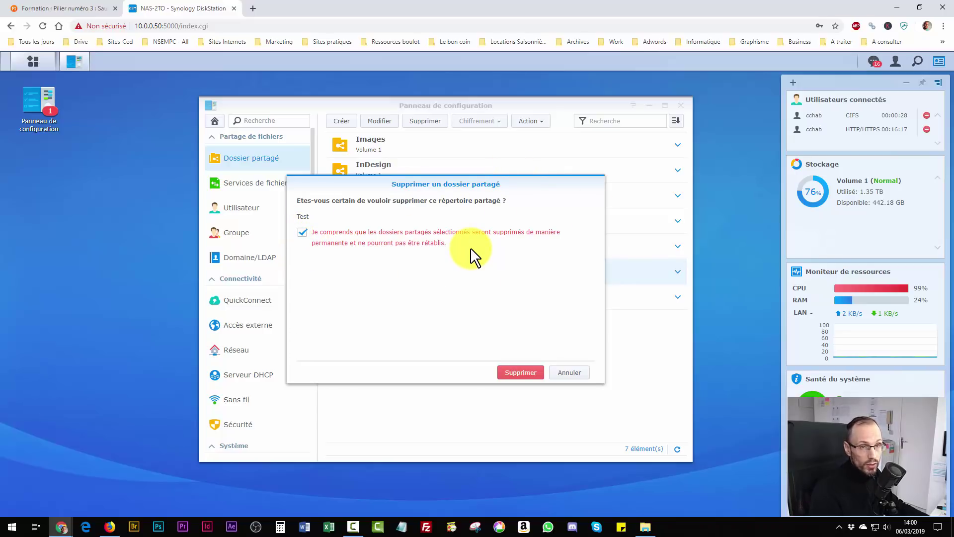
pyautogui.click(521, 374)
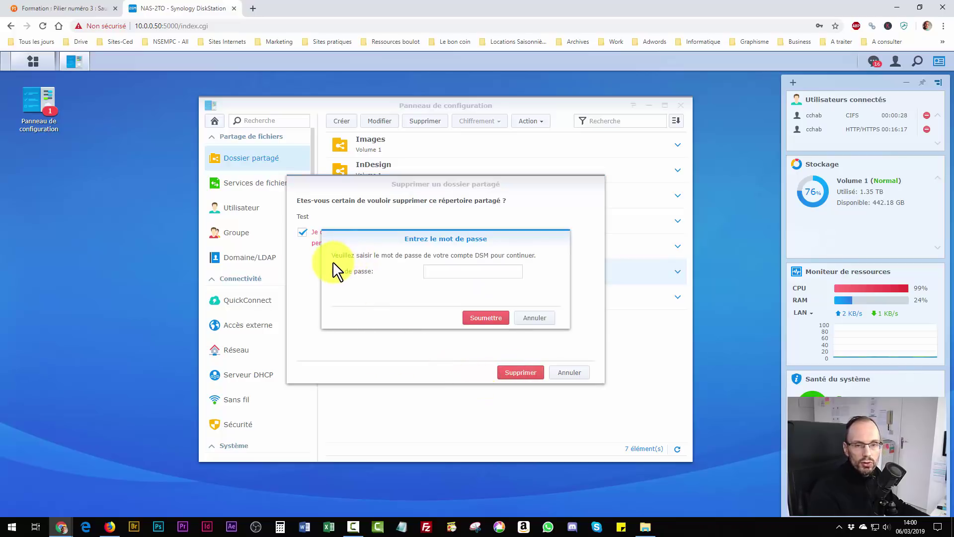
pyautogui.click(465, 273)
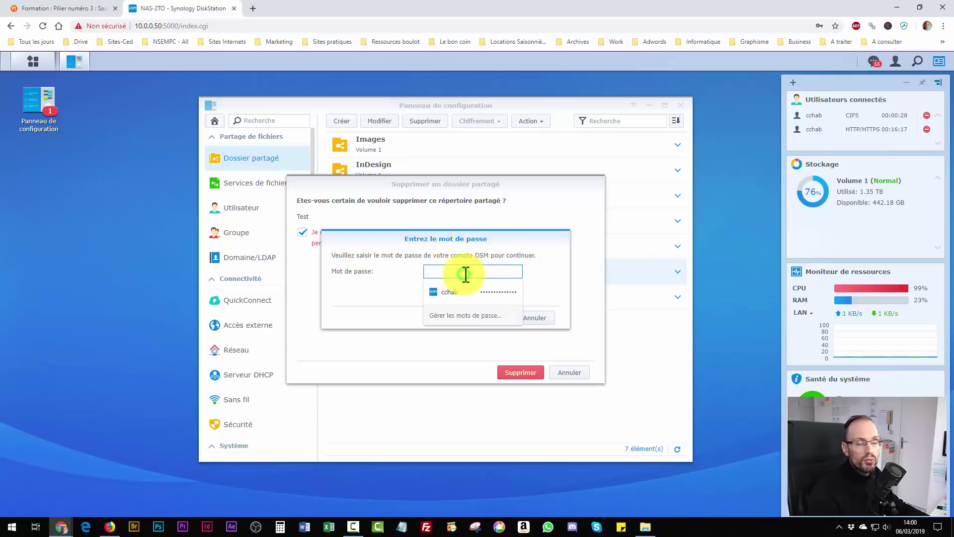
pyautogui.click(490, 291)
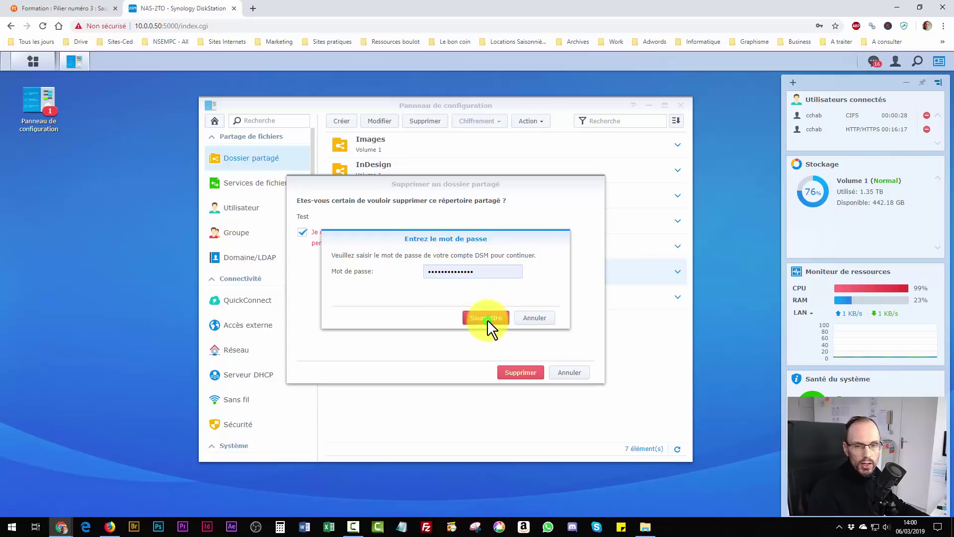
pyautogui.click(487, 319)
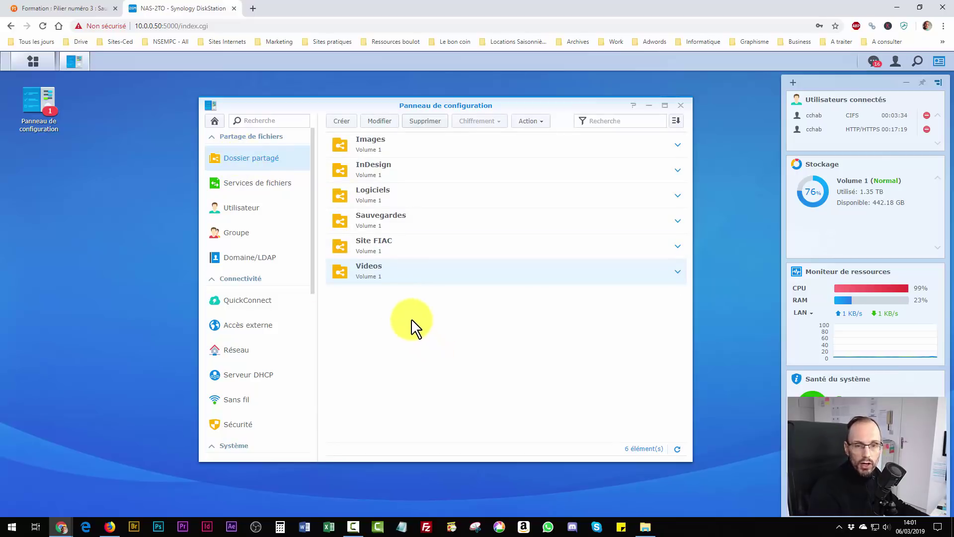
# Close the DSM Control Panel and minimise Chrome so File Explorer's This PC view shows.
pyautogui.click(681, 105)
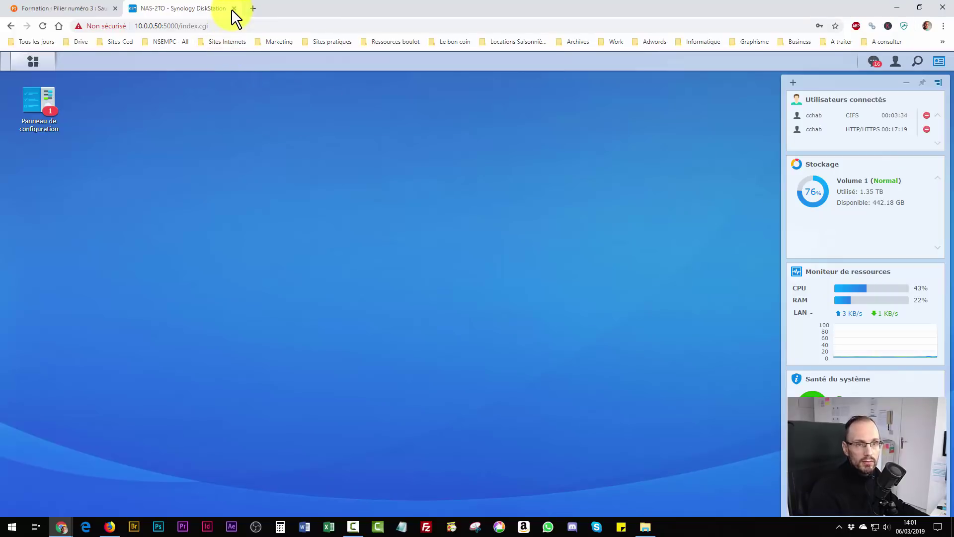
pyautogui.click(897, 8)
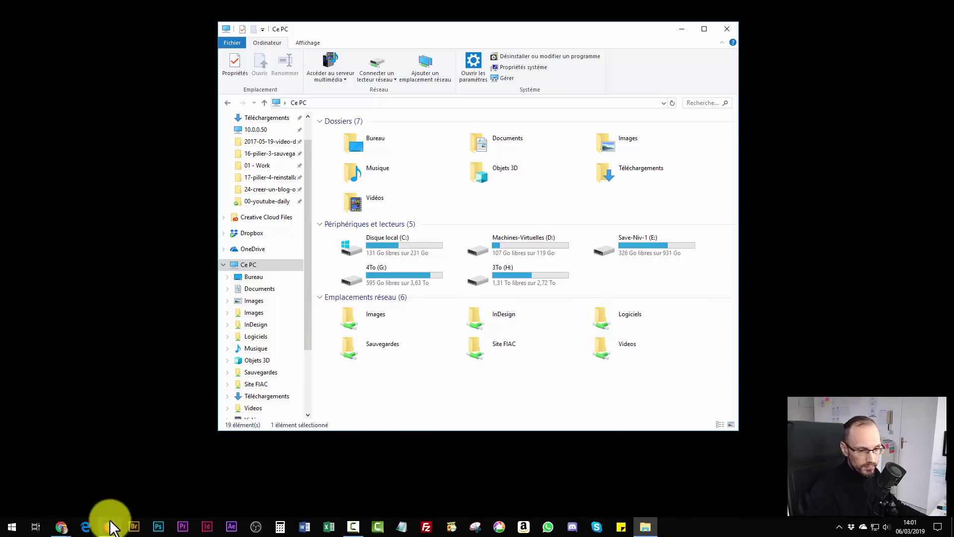
pyautogui.click(61, 526)
pyautogui.click(61, 500)
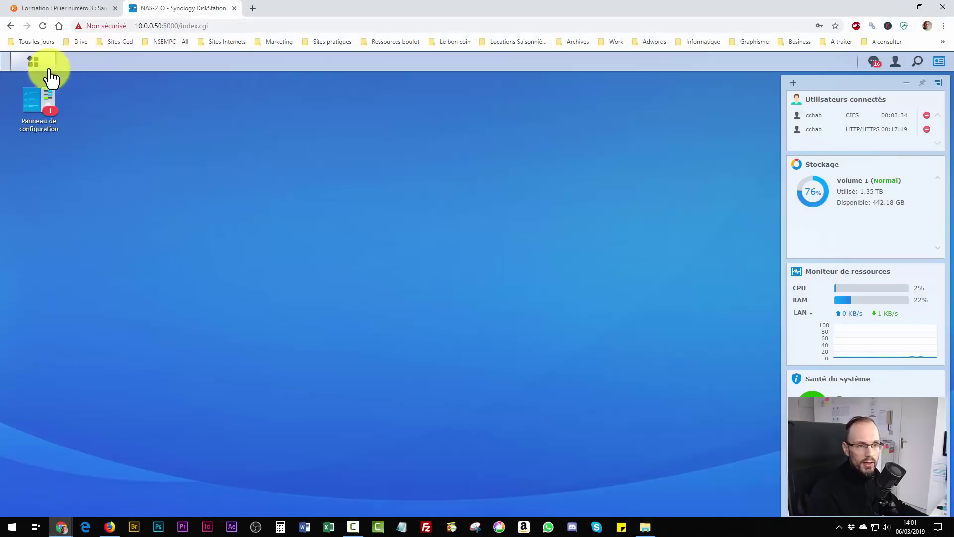
pyautogui.click(38, 98)
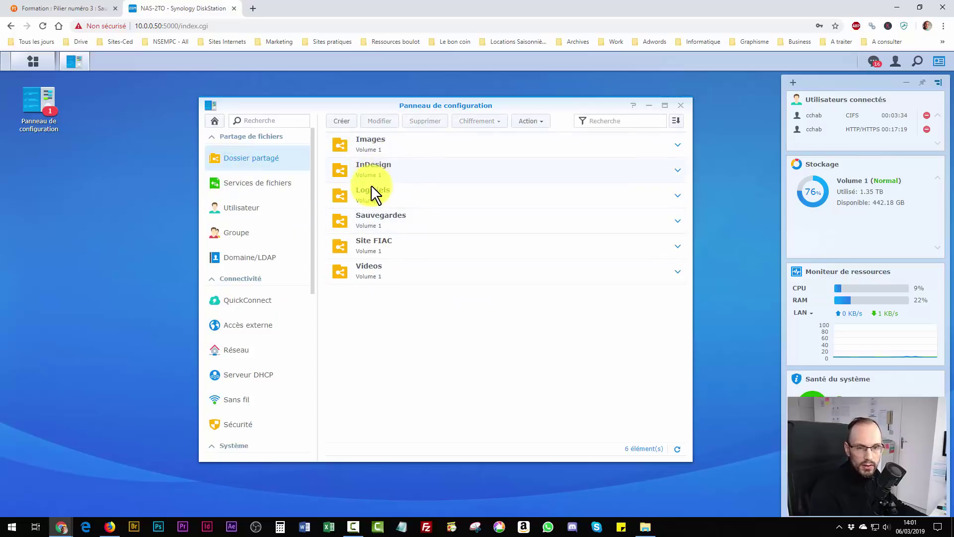
pyautogui.click(642, 526)
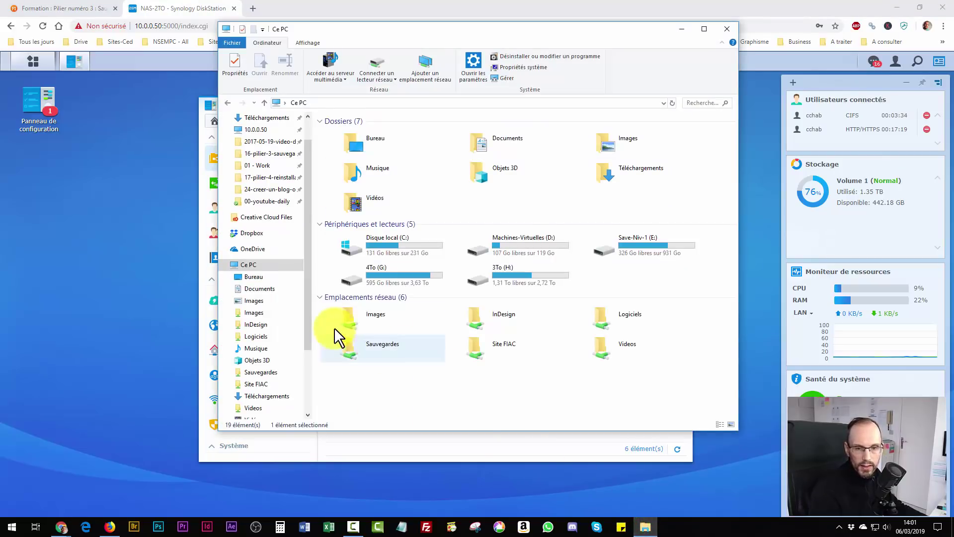
pyautogui.click(894, 7)
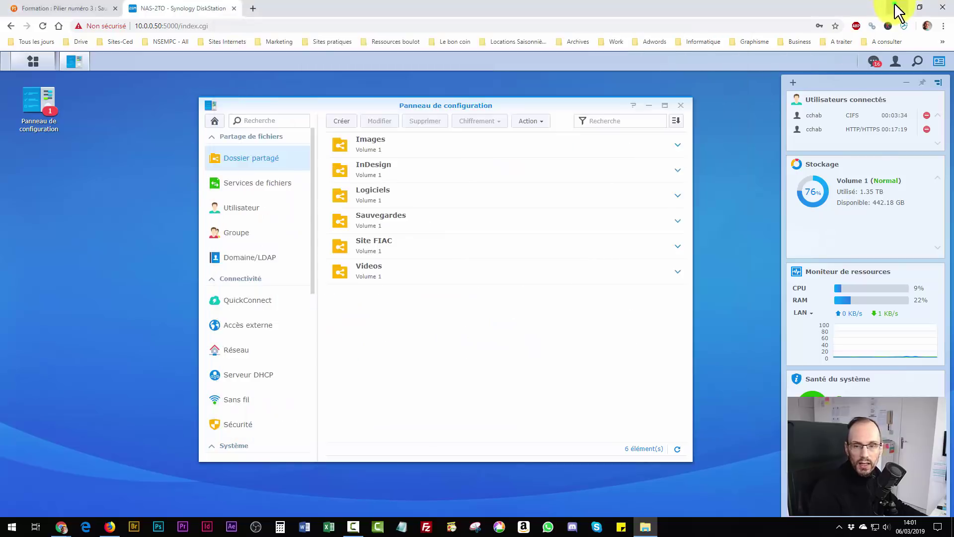
pyautogui.click(895, 7)
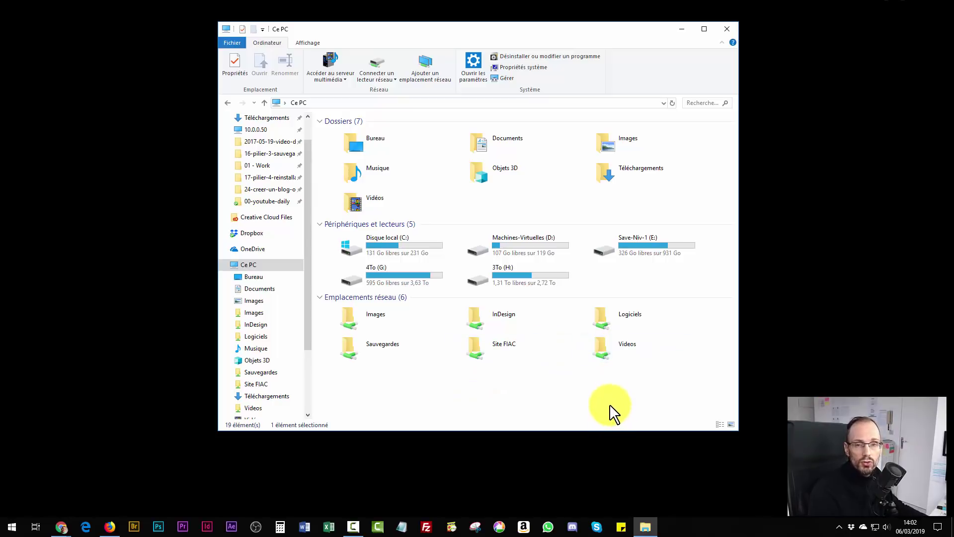
# Browse into Videos, then into 16-pilier-3-sauvegardes, showing 00-integres and 2019-02-01-introduction-chapitre-6.
pyautogui.doubleClick(603, 347)
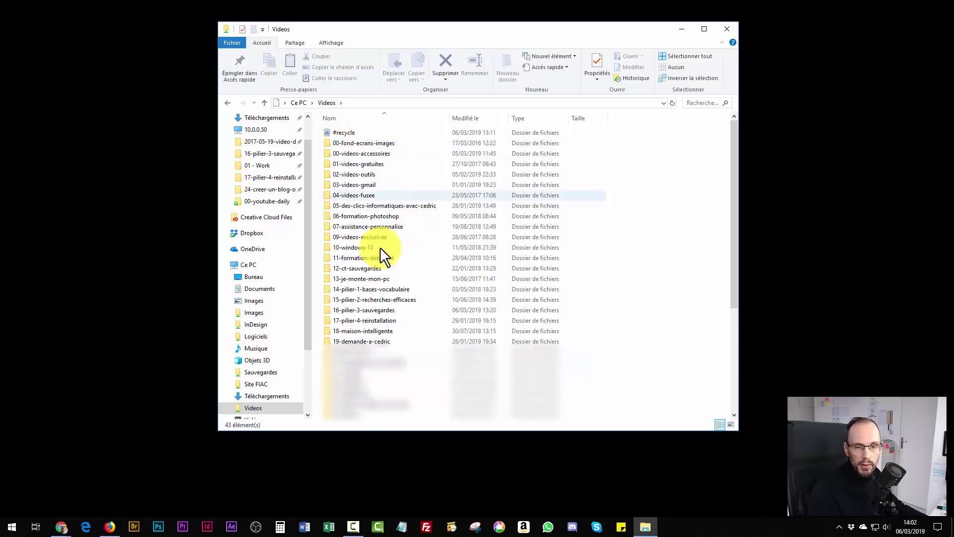
pyautogui.scroll(-5, 393, 373)
pyautogui.scroll(5, 393, 392)
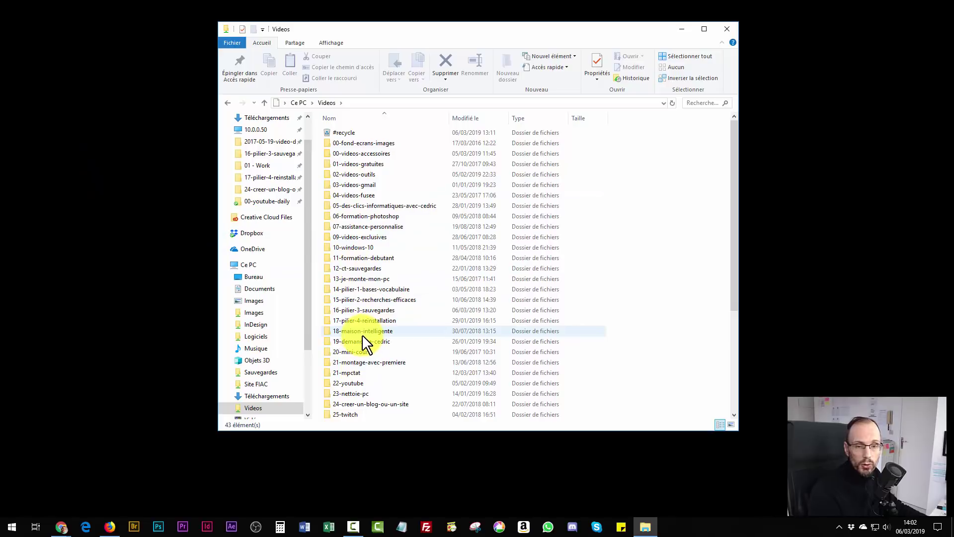
pyautogui.doubleClick(362, 311)
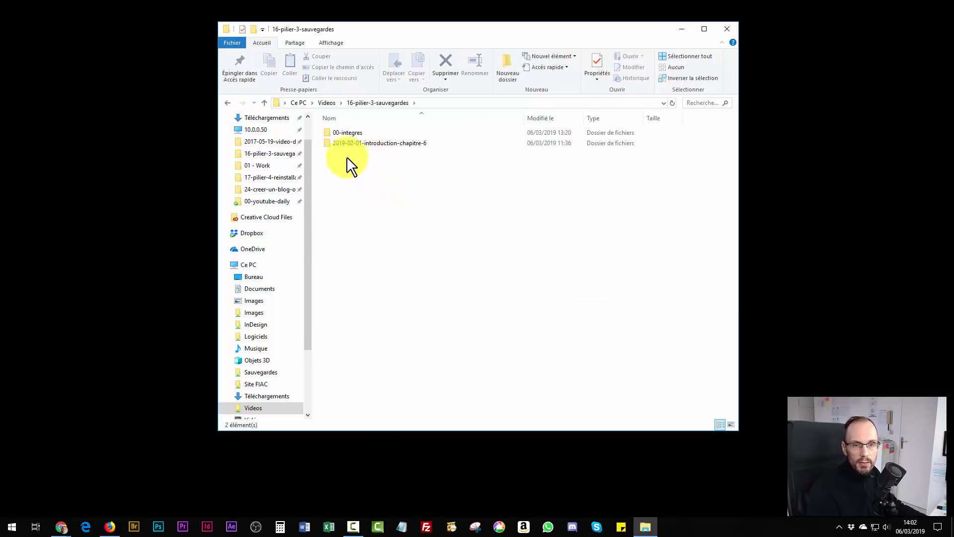
# Create and open a new folder named 2019-03-06-comment-faire-des-sauvegardes-sur-le-nas.
pyautogui.click(504, 61)
pyautogui.write('2019-')
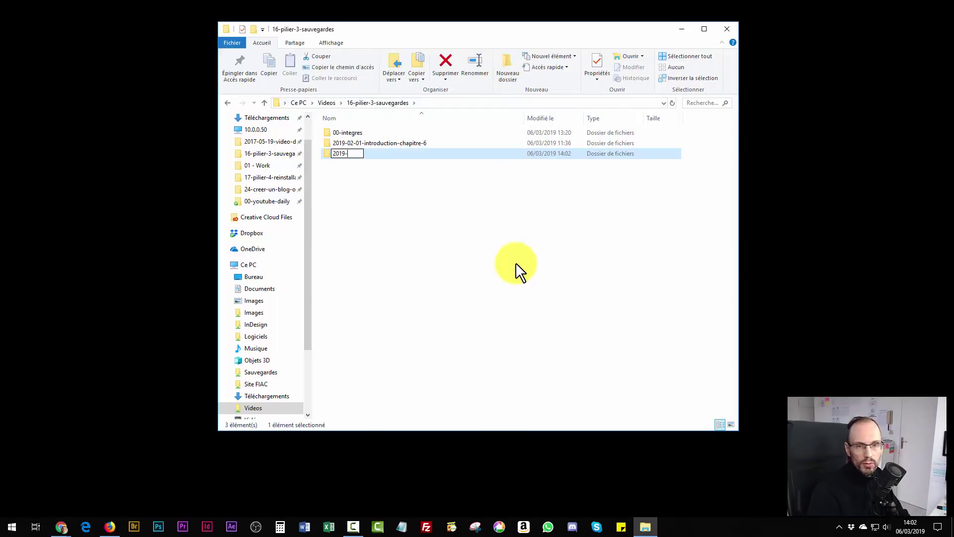
pyautogui.write('03-')
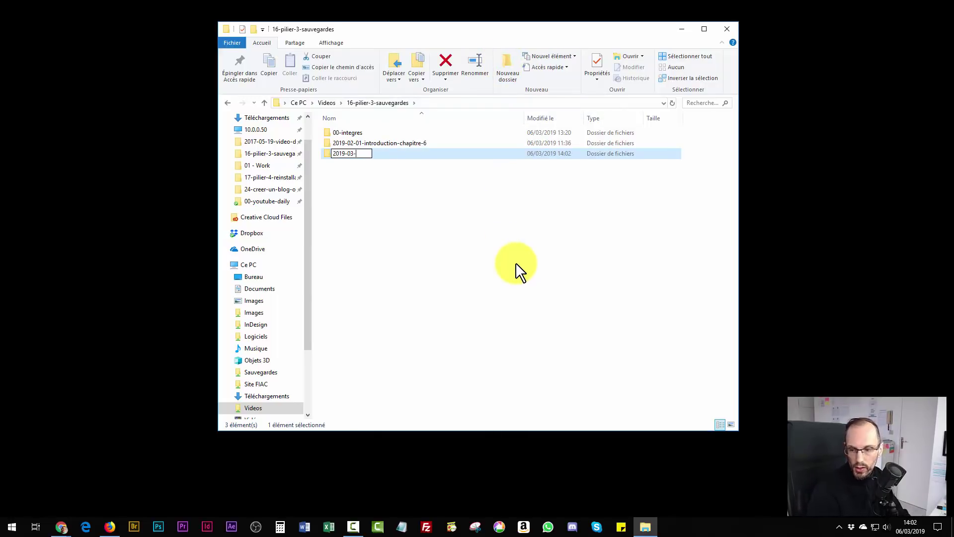
pyautogui.write('06')
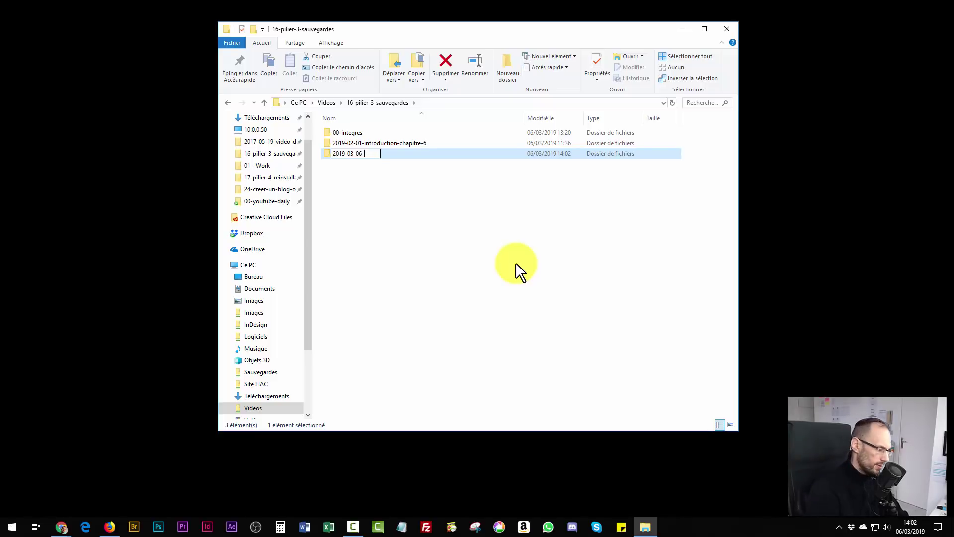
pyautogui.write('-comment')
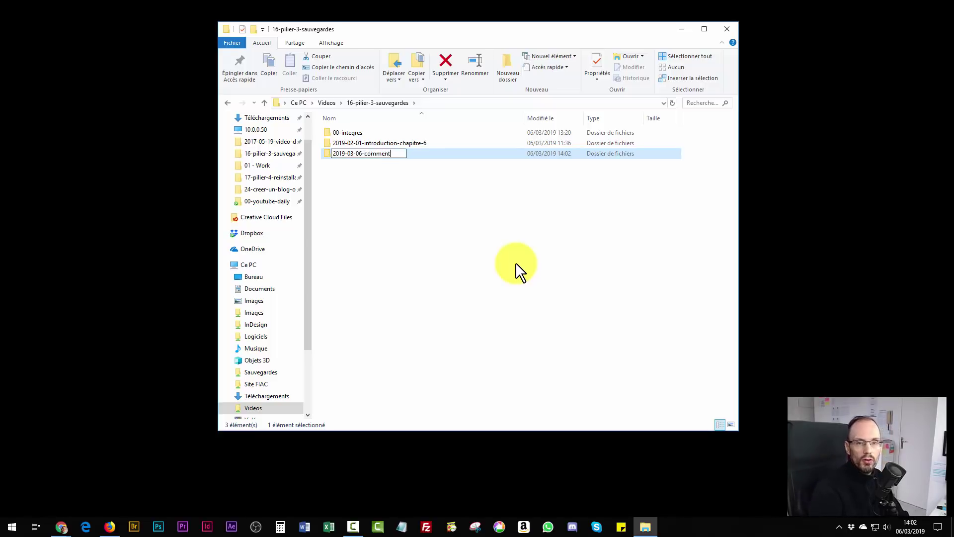
pyautogui.write('-faire-d')
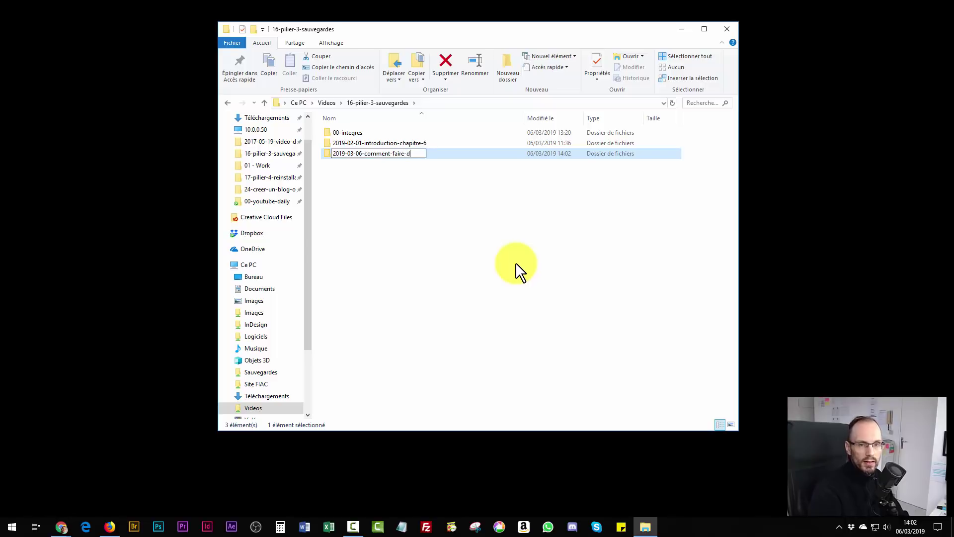
pyautogui.write('es-sauvegardes-sur')
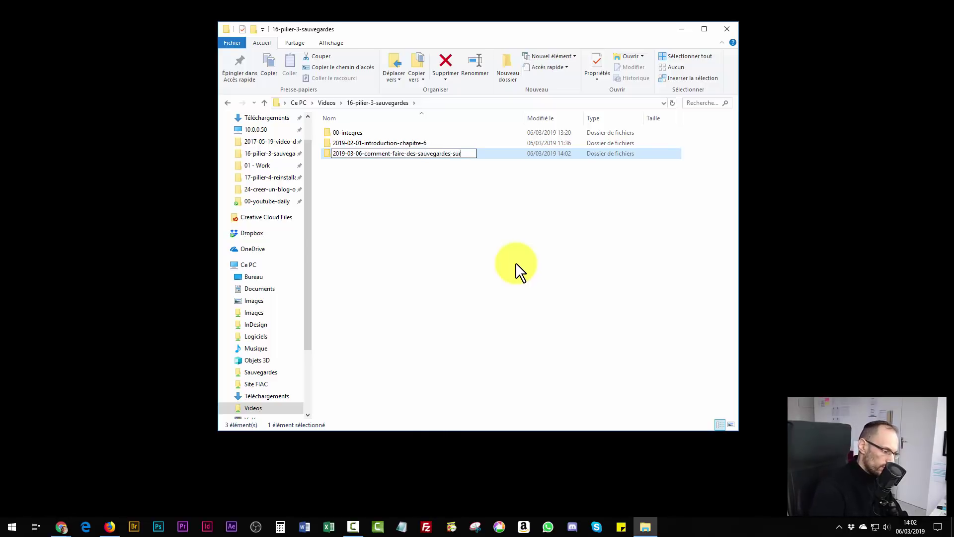
pyautogui.write('-le-nas')
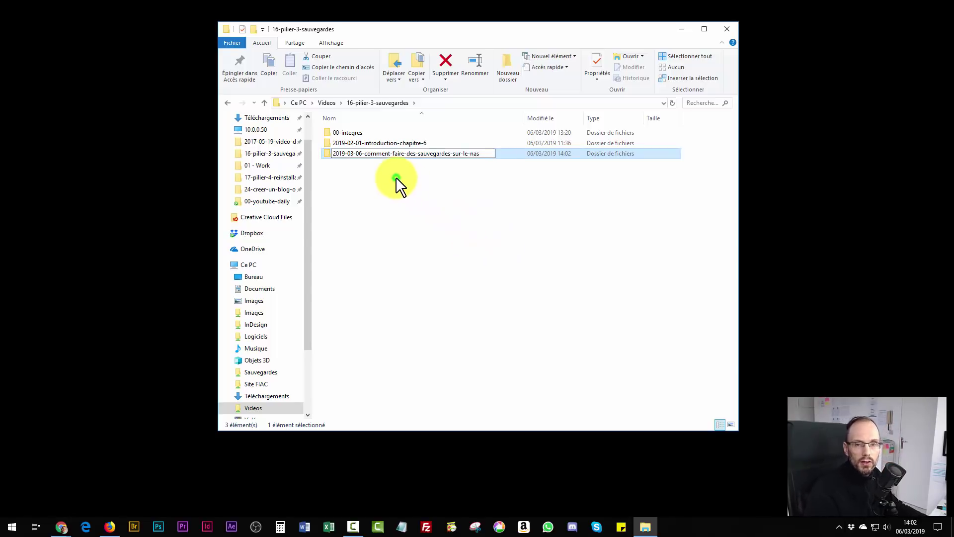
pyautogui.click(398, 194)
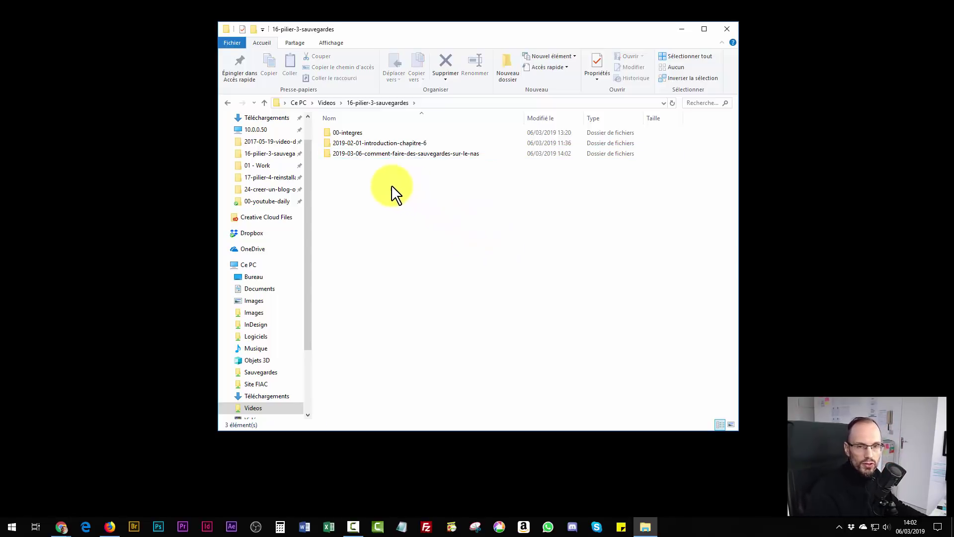
pyautogui.doubleClick(373, 158)
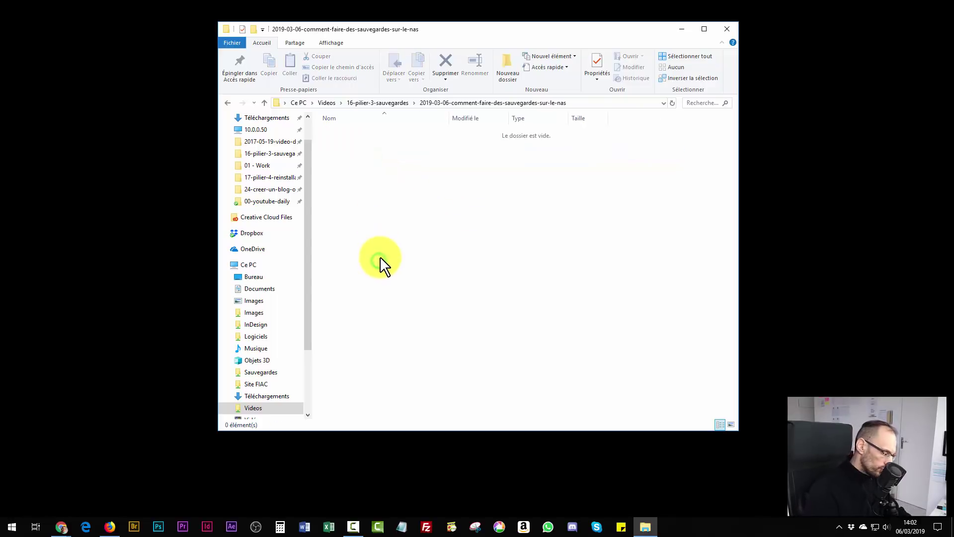
# Add a rendu subfolder inside it, then bring the Synology DiskStation page back.
pyautogui.hotkey('ctrl', 'shift', 'n')
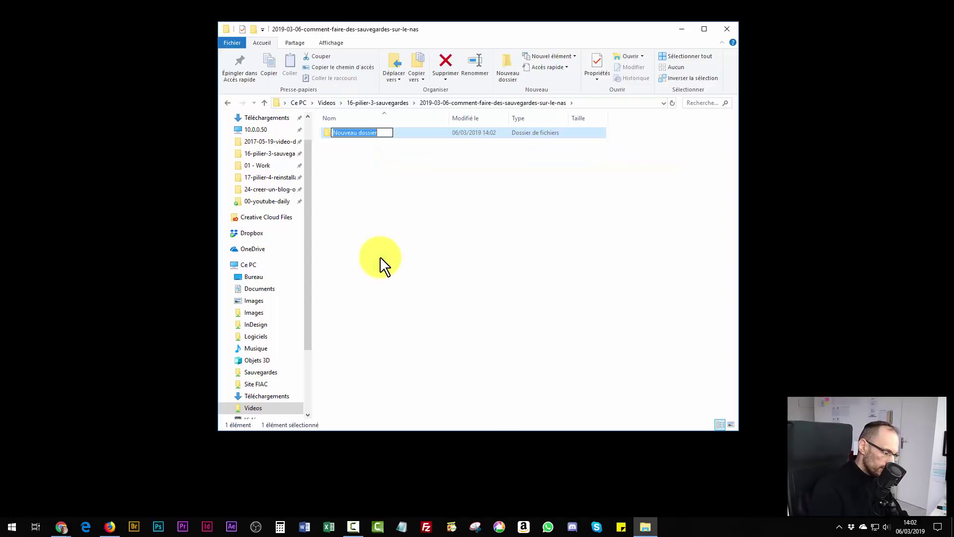
pyautogui.write('rendu')
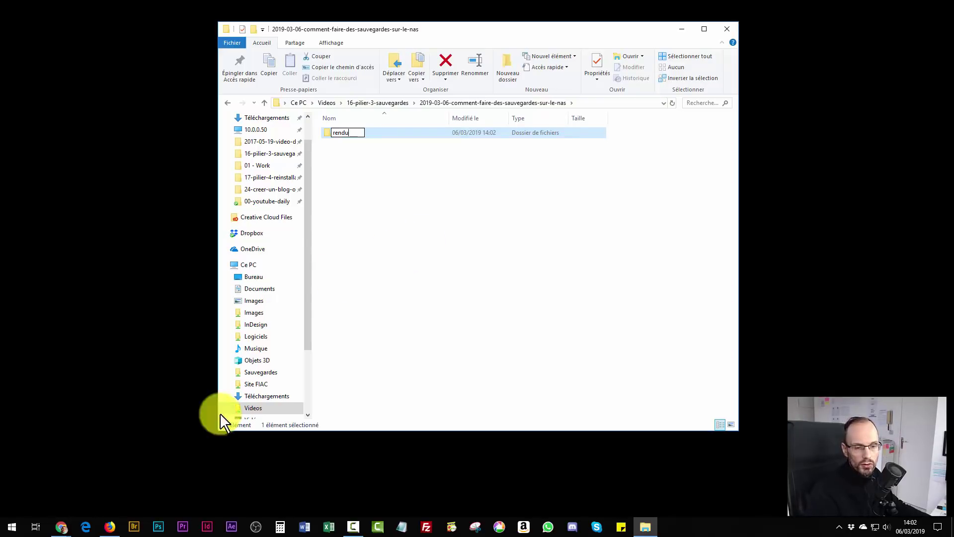
pyautogui.click(61, 526)
pyautogui.click(55, 480)
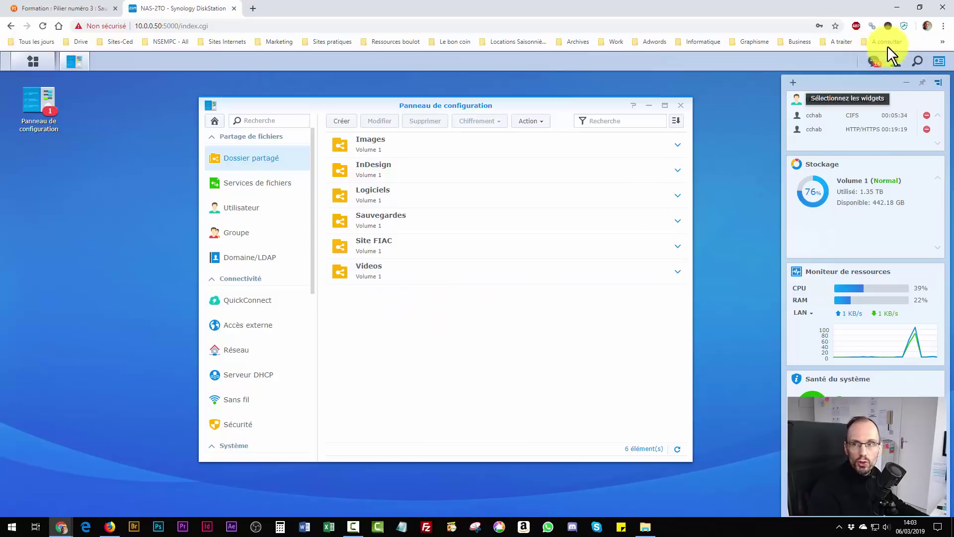
# Minimise Chrome and navigate 10.0.0.50 > Videos > 16-pilier-3-sauvegardes into the 2019-03-06 folder.
pyautogui.click(897, 8)
pyautogui.click(383, 182)
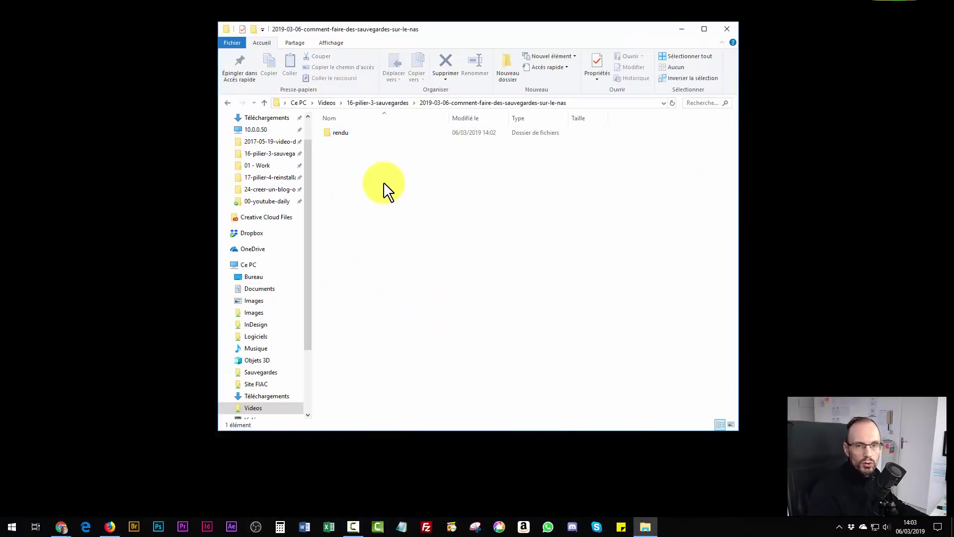
pyautogui.click(325, 103)
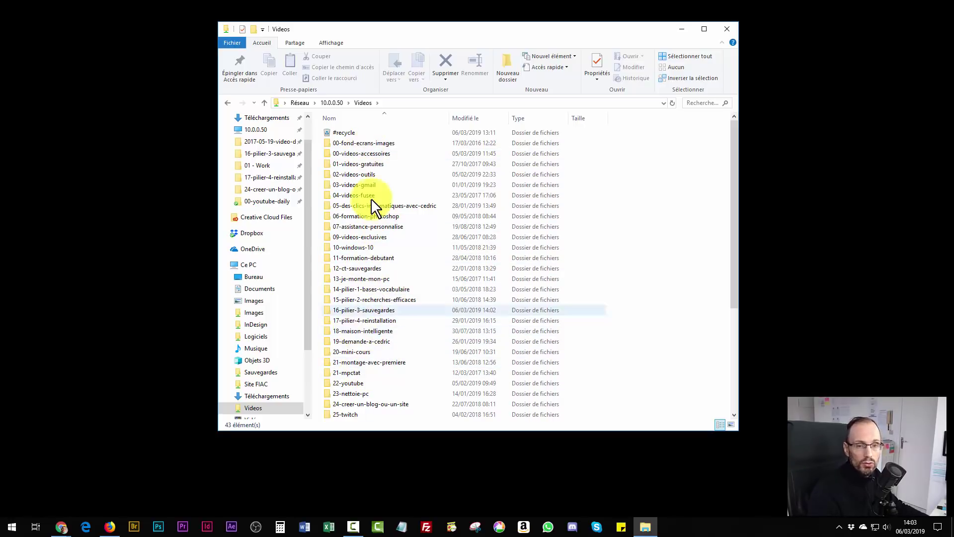
pyautogui.doubleClick(368, 310)
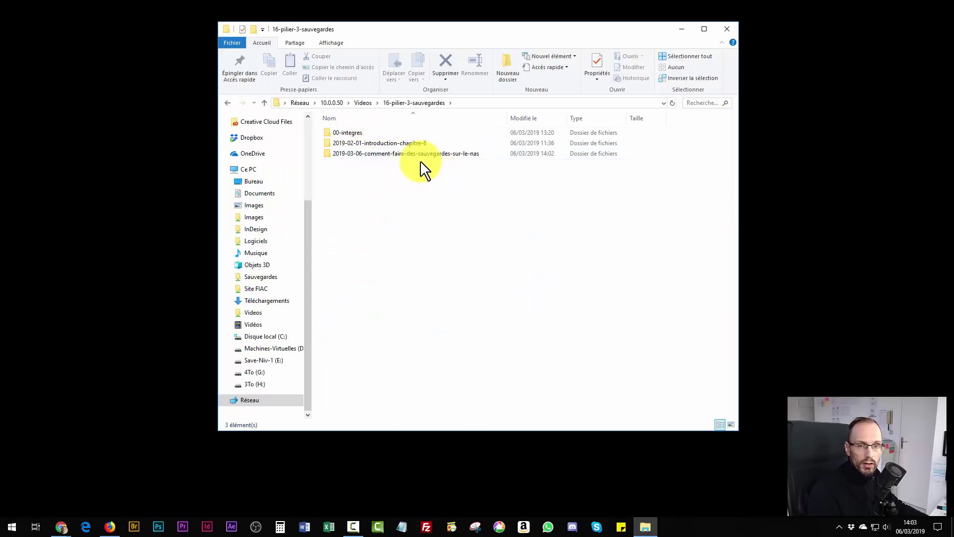
pyautogui.doubleClick(413, 154)
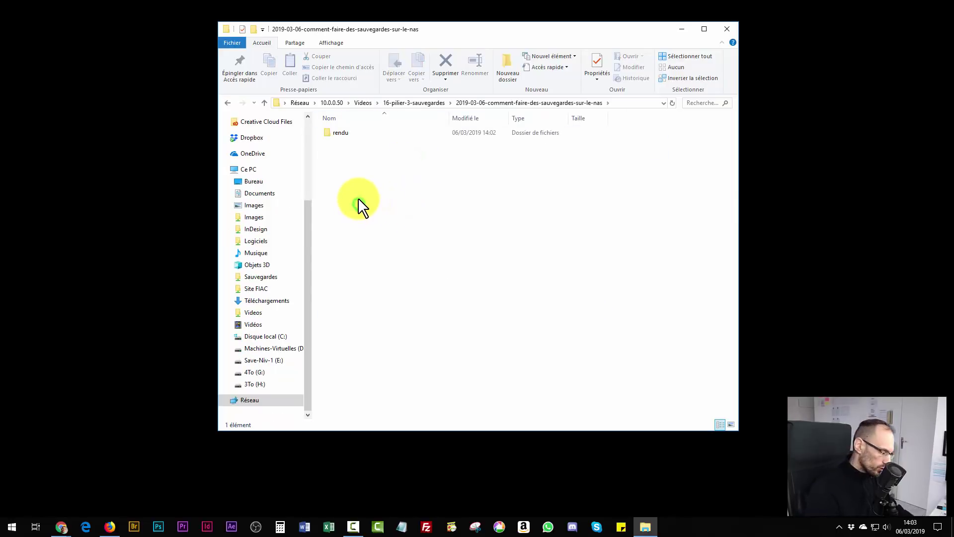
# Create a brut subfolder in the dated project folder.
pyautogui.hotkey('ctrl', 'shift', 'n')
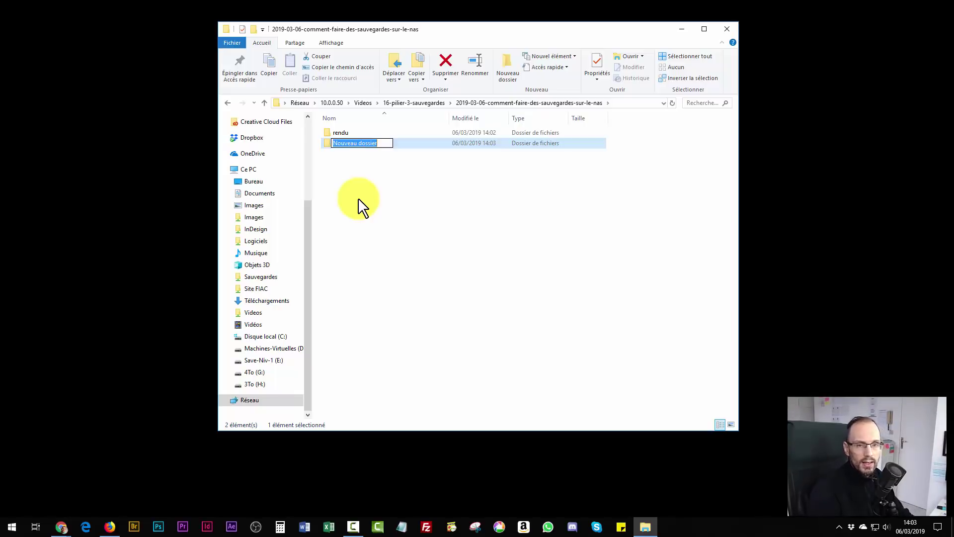
pyautogui.write('brut')
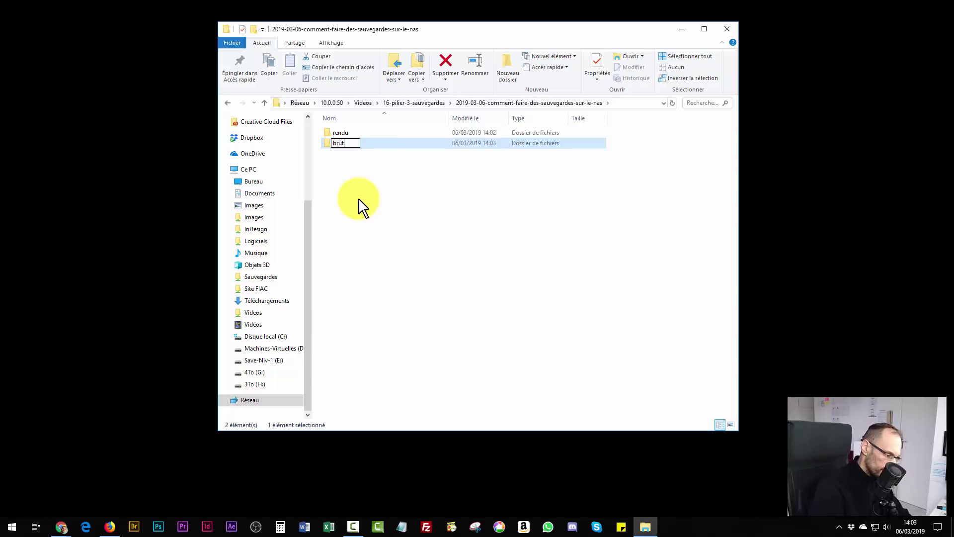
pyautogui.press('Return')
# Create a montage folder in the parent, move it into the 2019-03-06 folder, and accept the warning.
pyautogui.press('BackSpace')
pyautogui.hotkey('ctrl', 'shift', 'n')
pyautogui.write('mon')
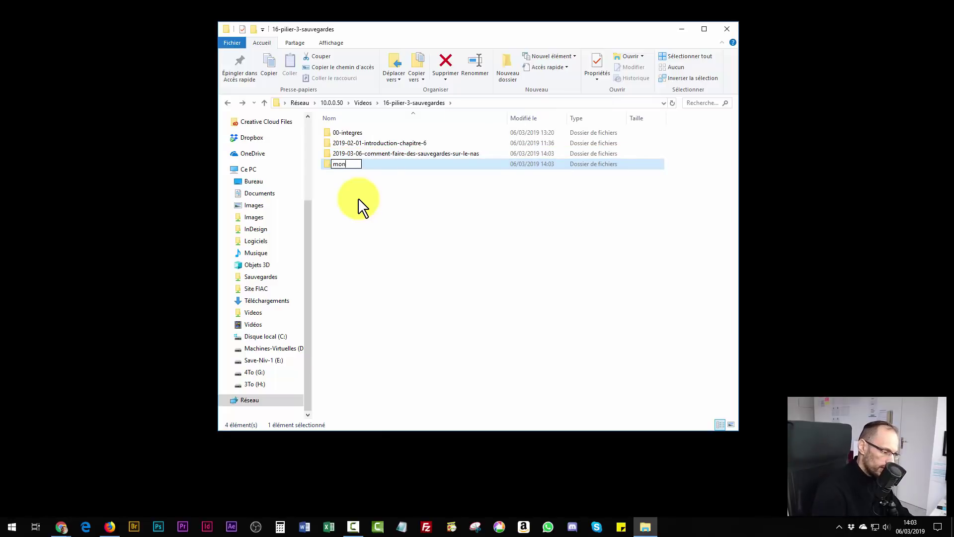
pyautogui.write('tage')
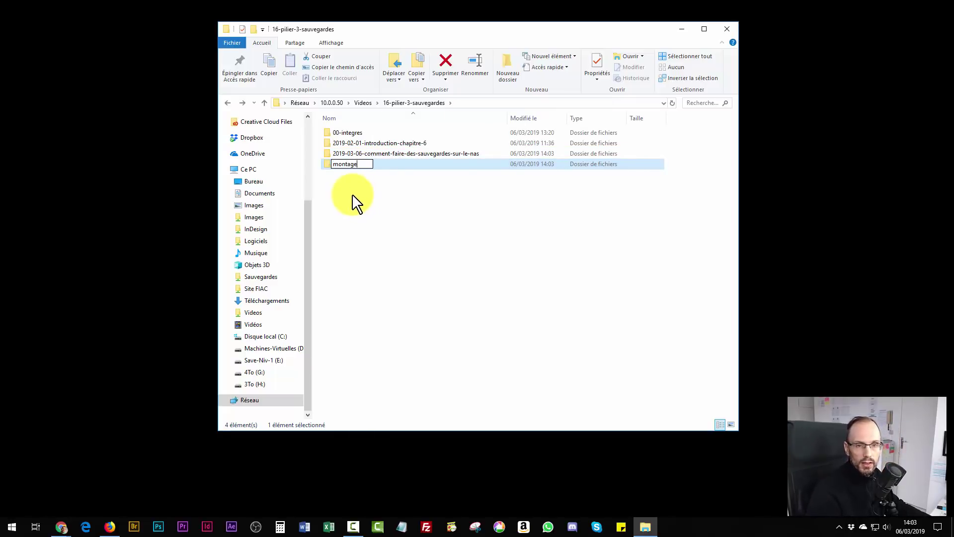
pyautogui.press('Return')
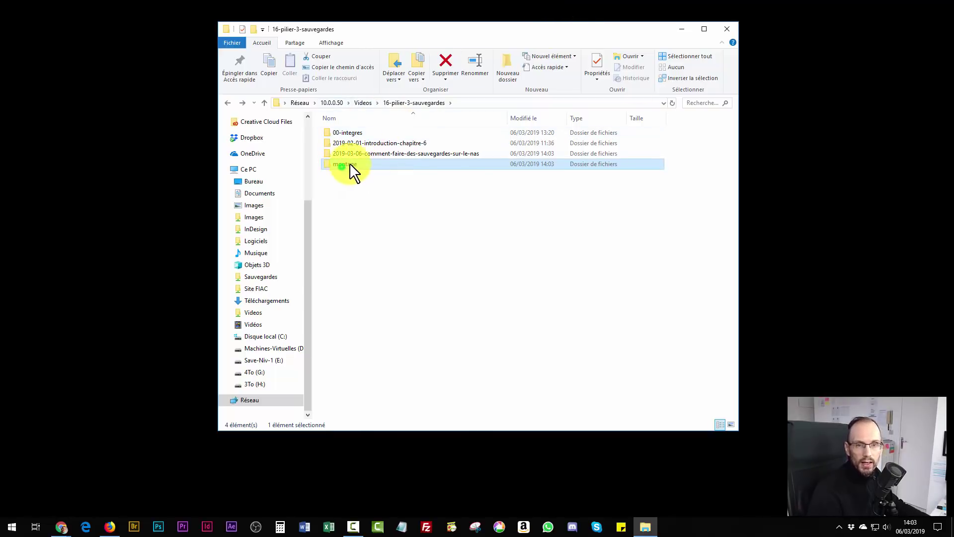
pyautogui.moveTo(350, 162); pyautogui.dragTo(398, 153)
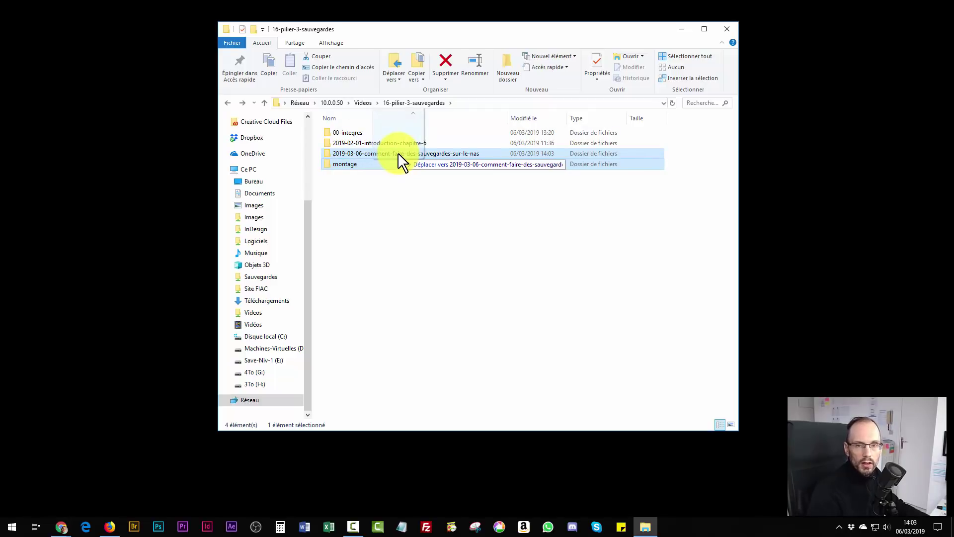
pyautogui.moveTo(398, 153); pyautogui.dragTo(398, 153)
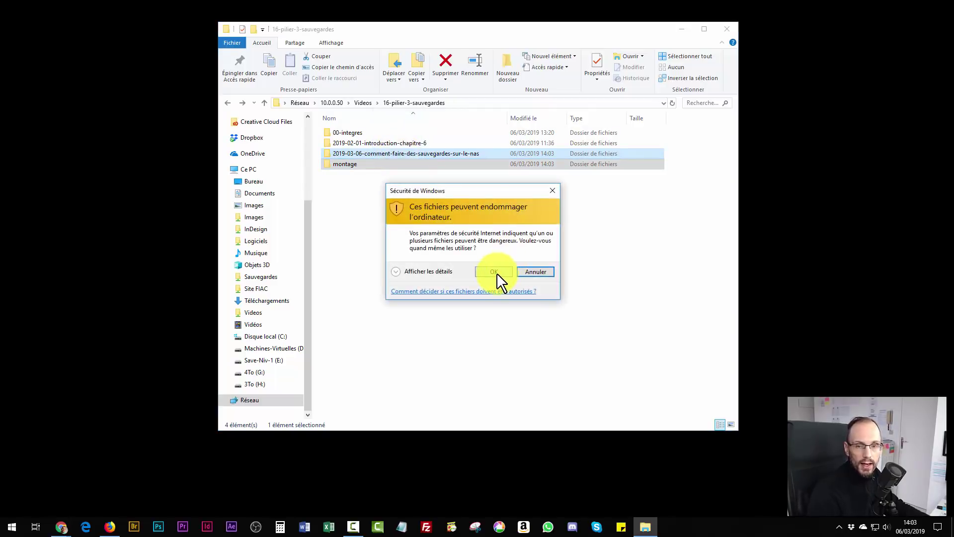
pyautogui.click(495, 272)
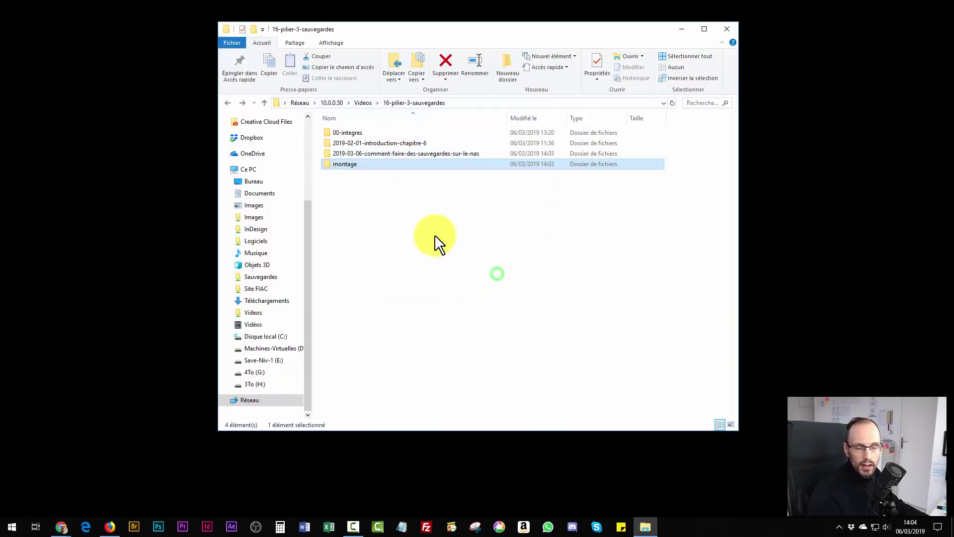
pyautogui.doubleClick(348, 153)
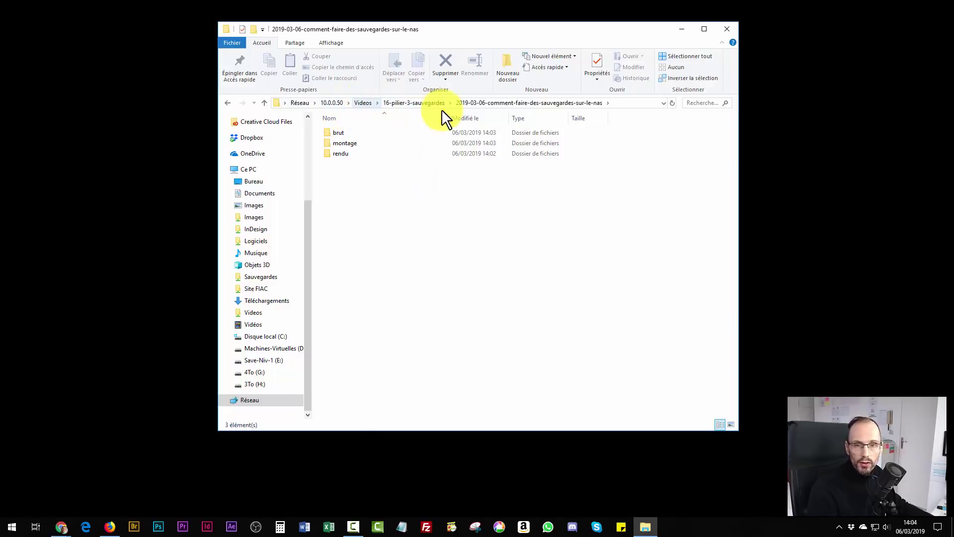
# Climb back up to the Videos share on 10.0.0.50 via the address-bar breadcrumb.
pyautogui.click(362, 102)
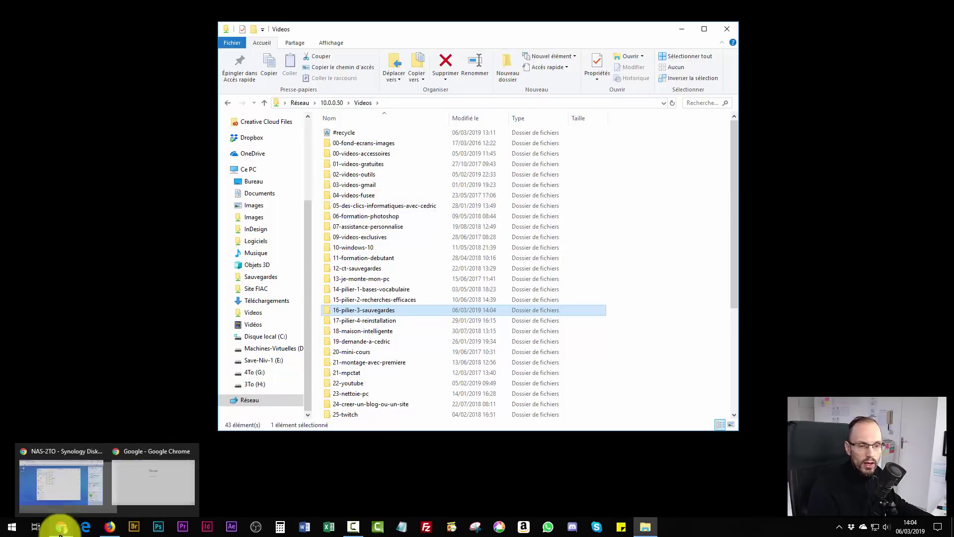
# Bring up the DSM page, close its Control Panel, and minimise Chrome to show the Videos share.
pyautogui.click(63, 496)
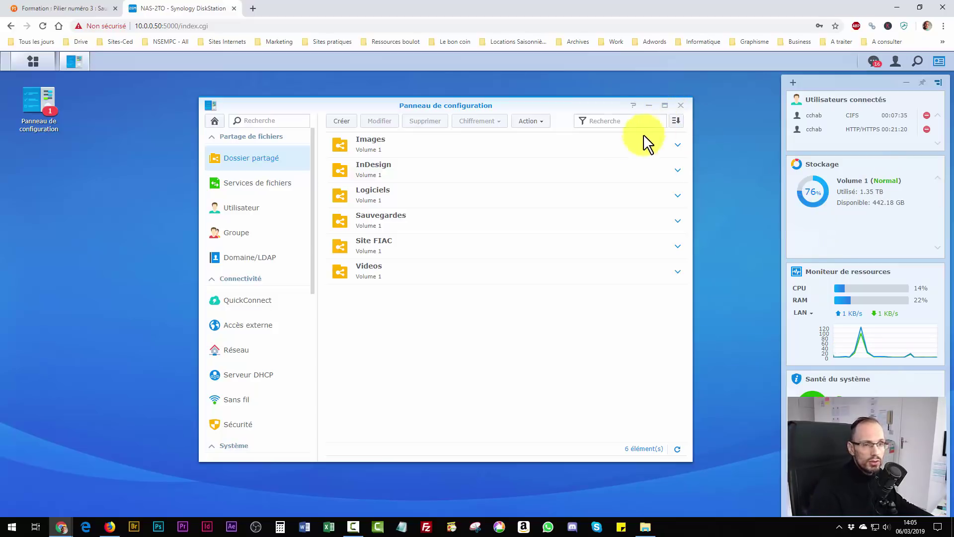
pyautogui.click(680, 106)
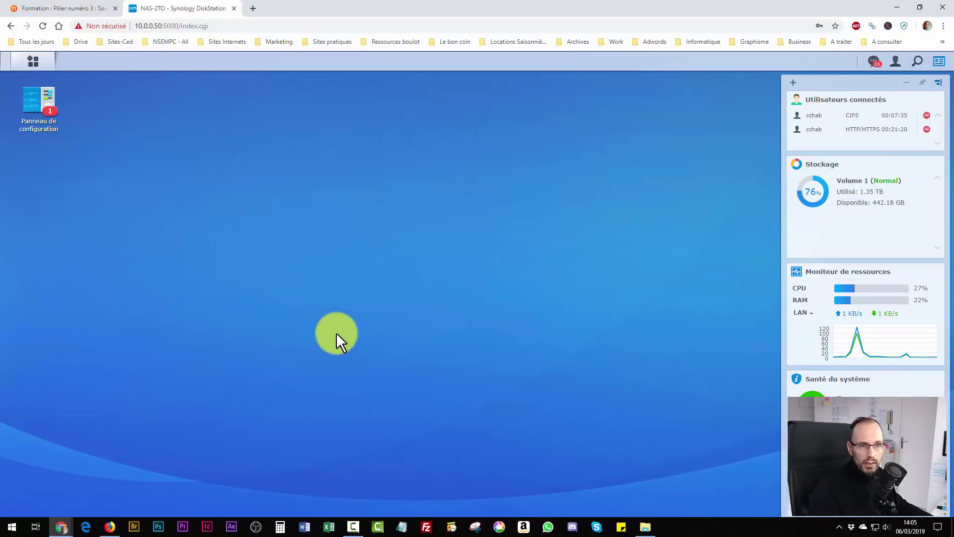
pyautogui.click(897, 7)
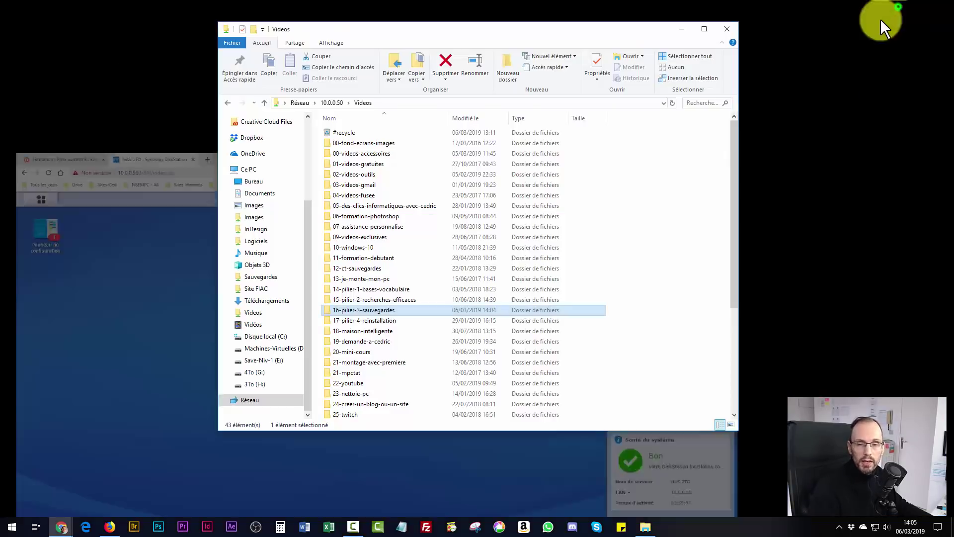
pyautogui.click(723, 28)
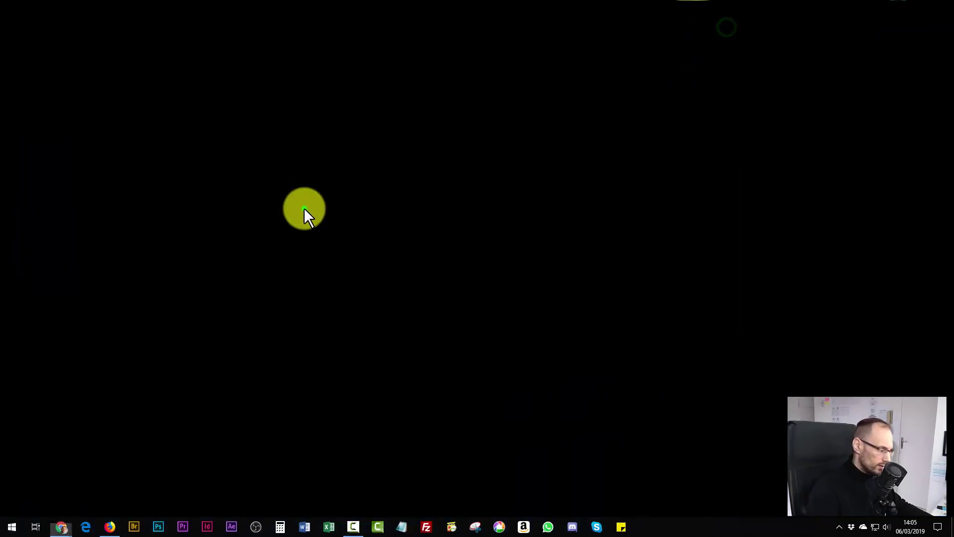
pyautogui.press('super+e')
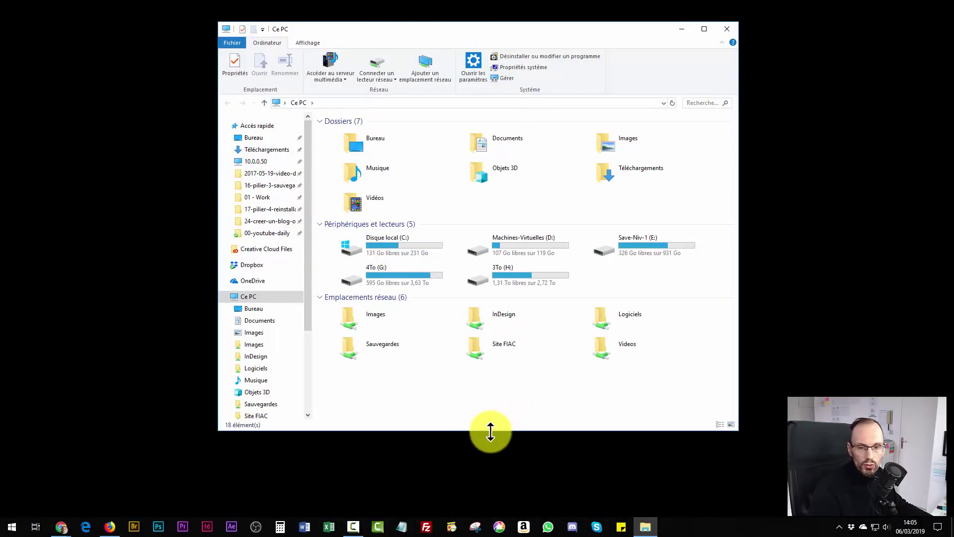
pyautogui.moveTo(490, 431); pyautogui.dragTo(492, 373)
pyautogui.click(603, 346)
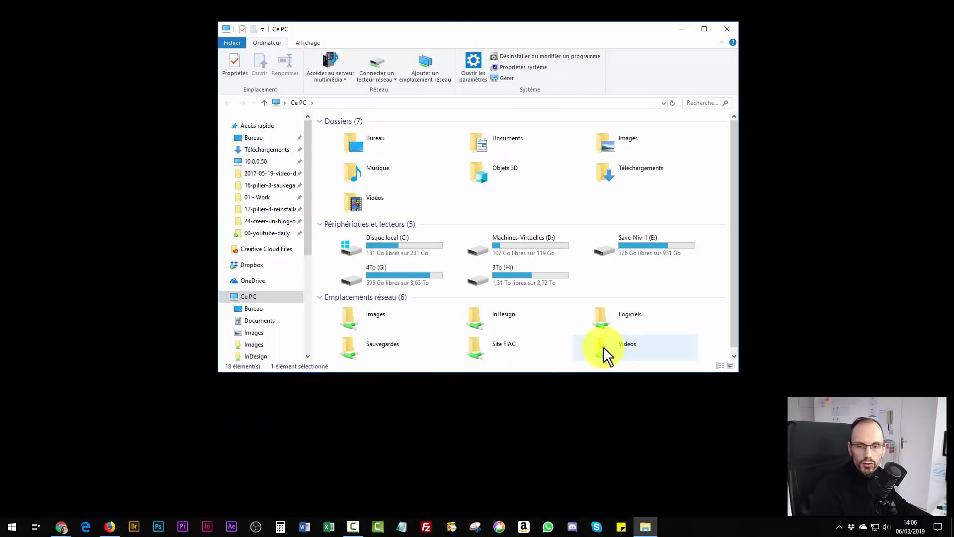
pyautogui.doubleClick(603, 346)
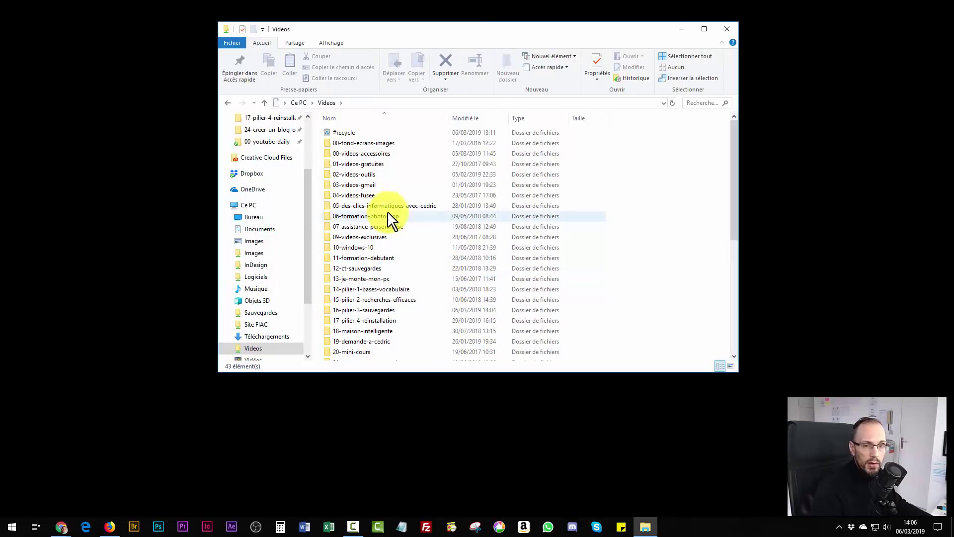
pyautogui.doubleClick(370, 175)
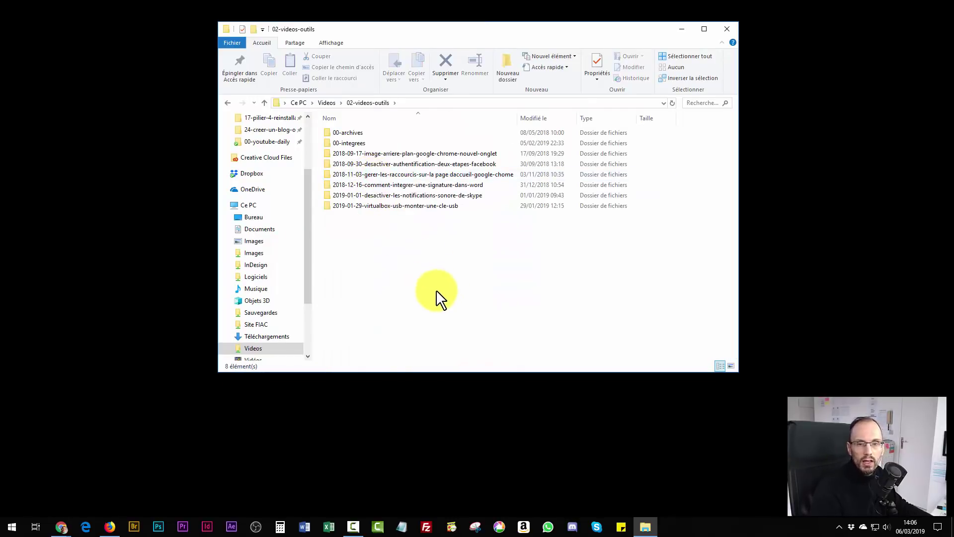
pyautogui.click(393, 204)
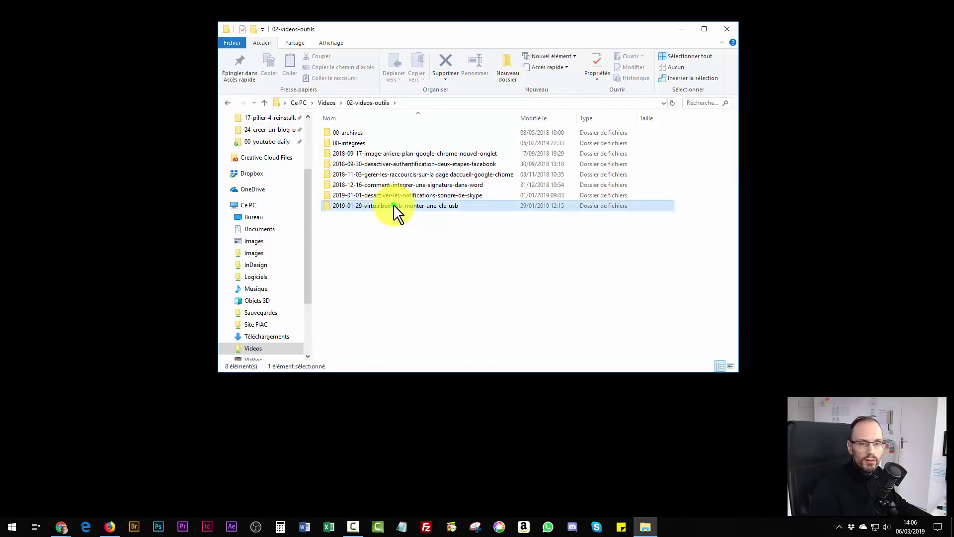
pyautogui.doubleClick(392, 205)
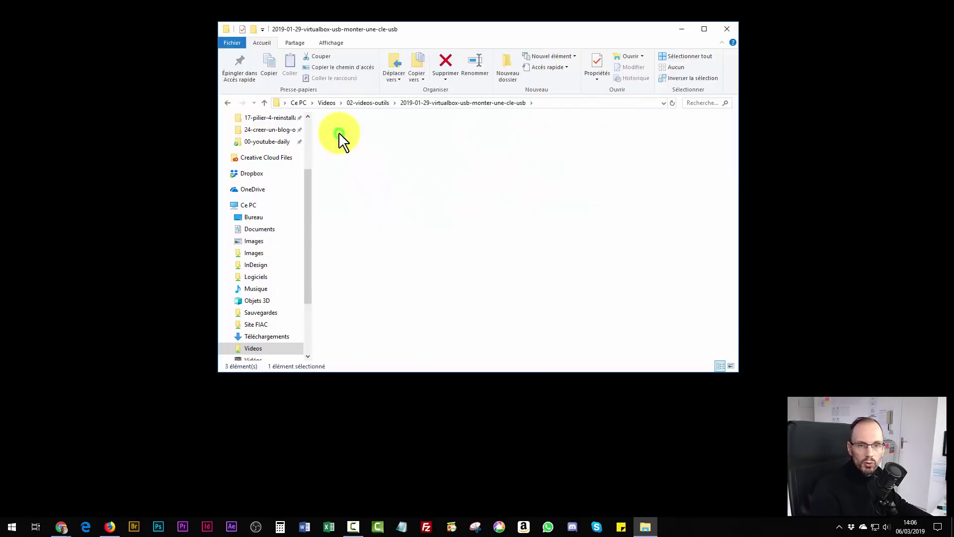
pyautogui.doubleClick(339, 133)
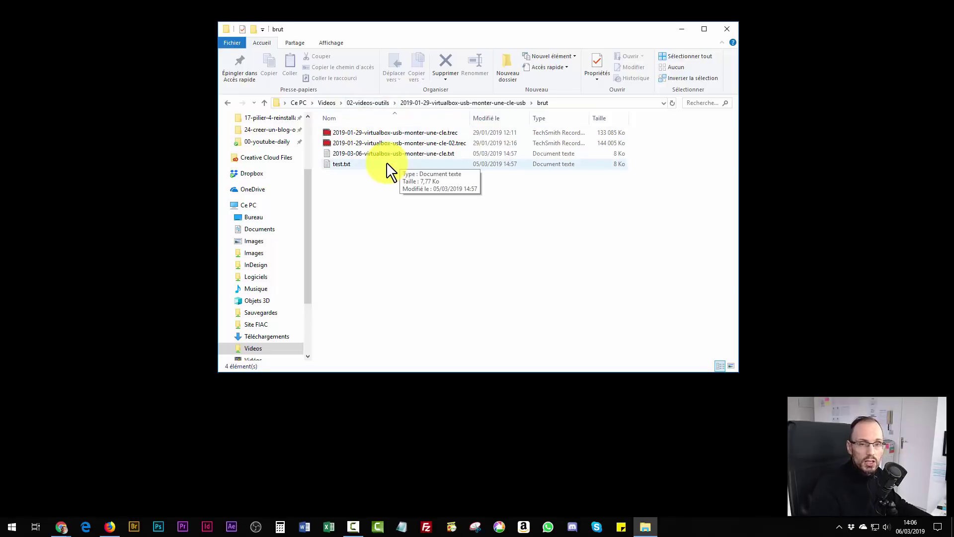
pyautogui.click(365, 102)
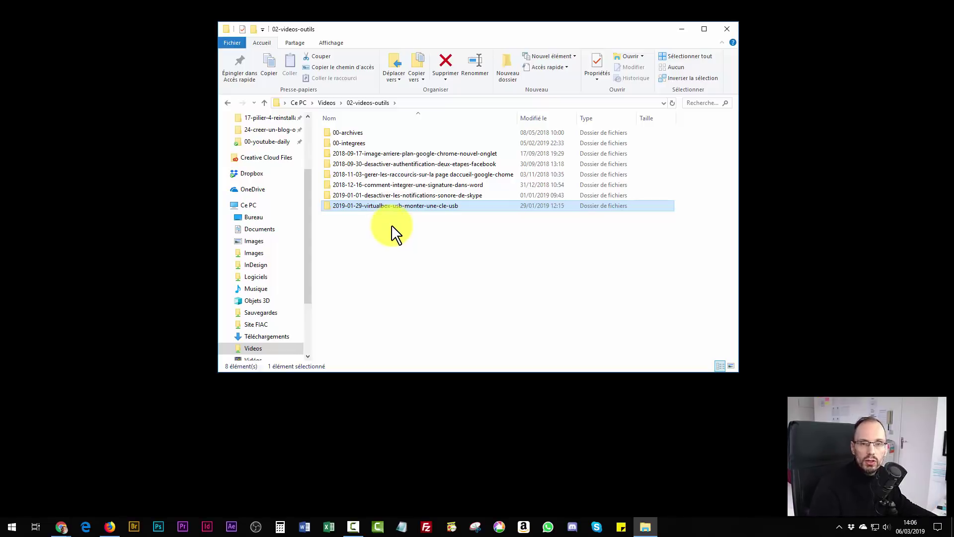
pyautogui.click(324, 102)
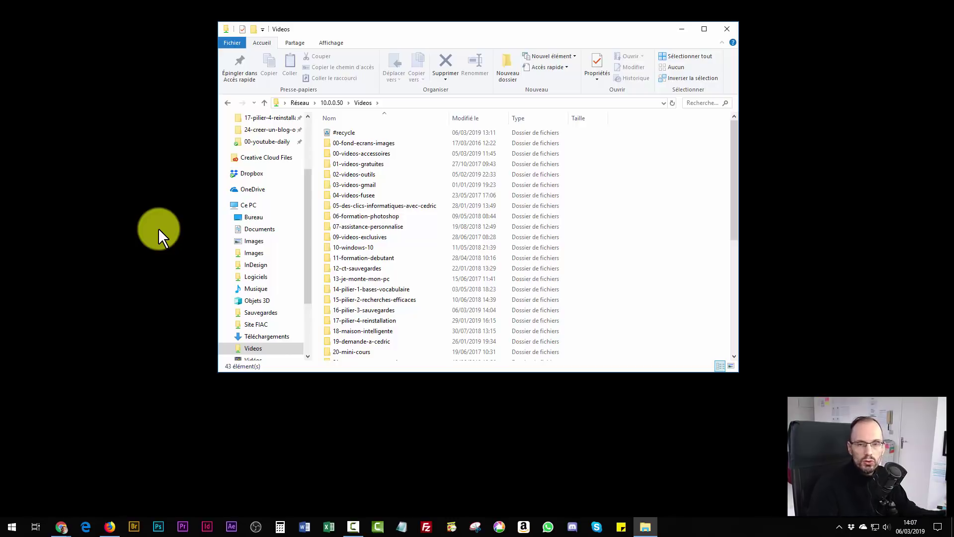
# Go up to Réseau, close that window, and open a new Ce PC window with Win+E, nudged into place.
pyautogui.click(331, 104)
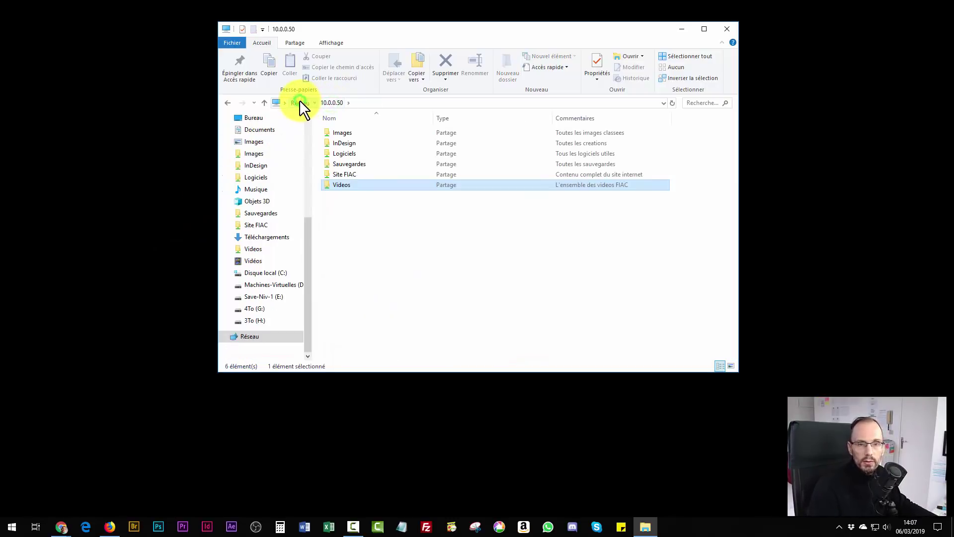
pyautogui.click(299, 100)
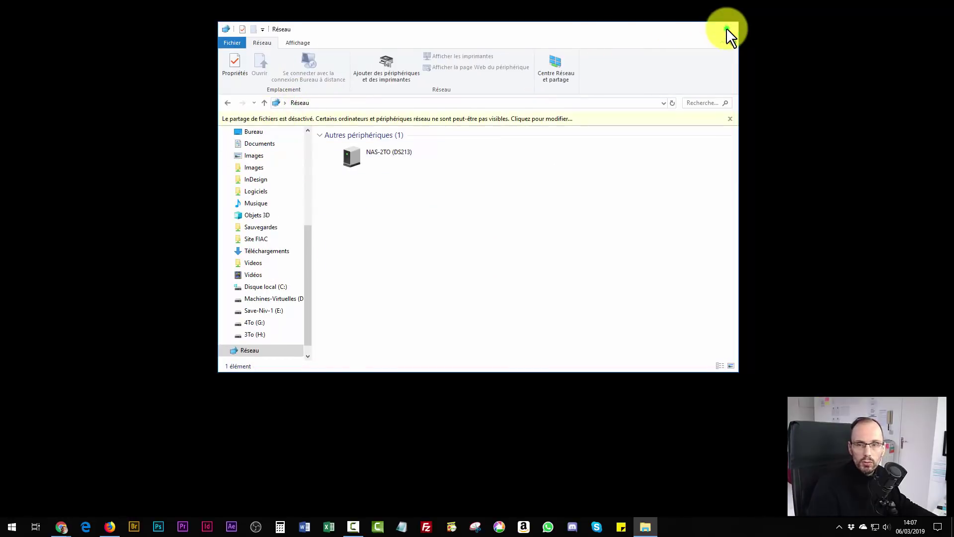
pyautogui.click(727, 29)
pyautogui.press('super+e')
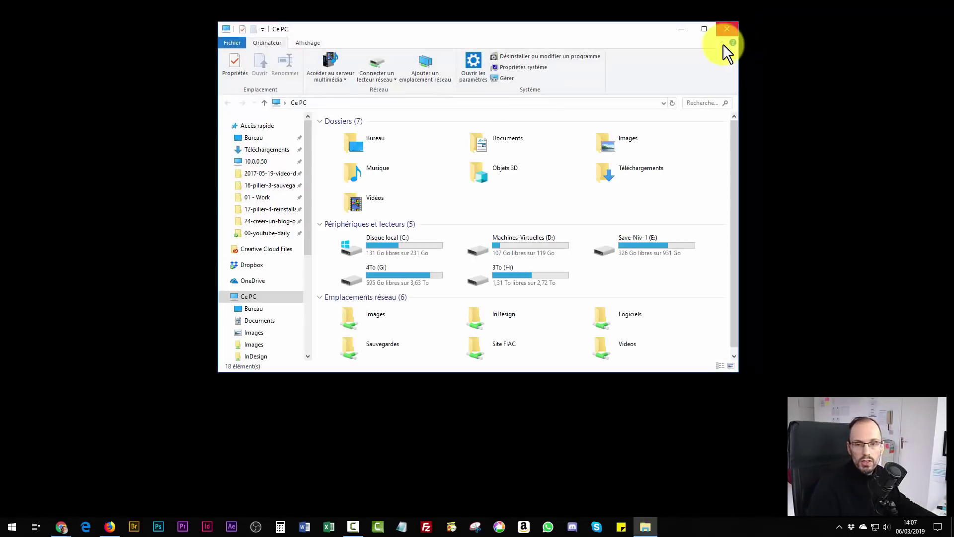
pyautogui.moveTo(553, 29); pyautogui.dragTo(558, 43)
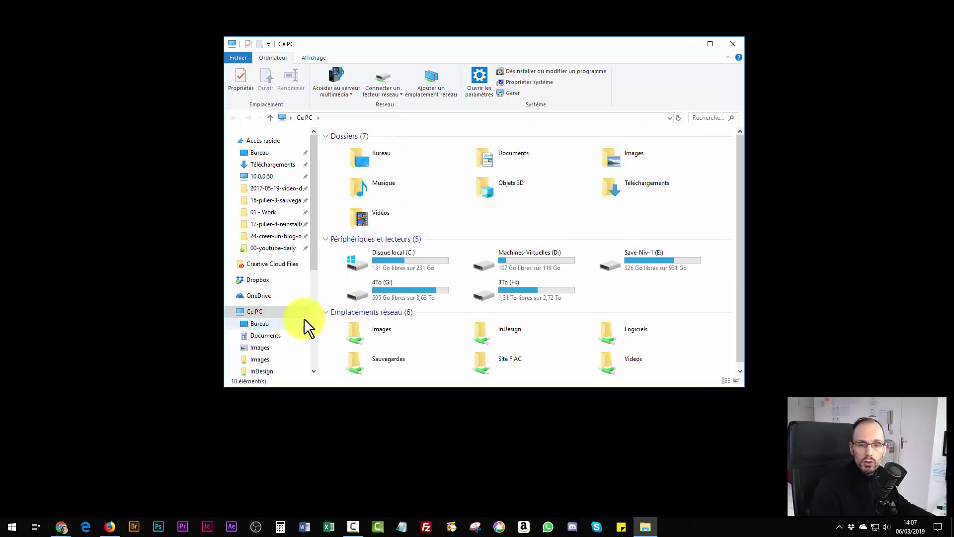
pyautogui.click(353, 331)
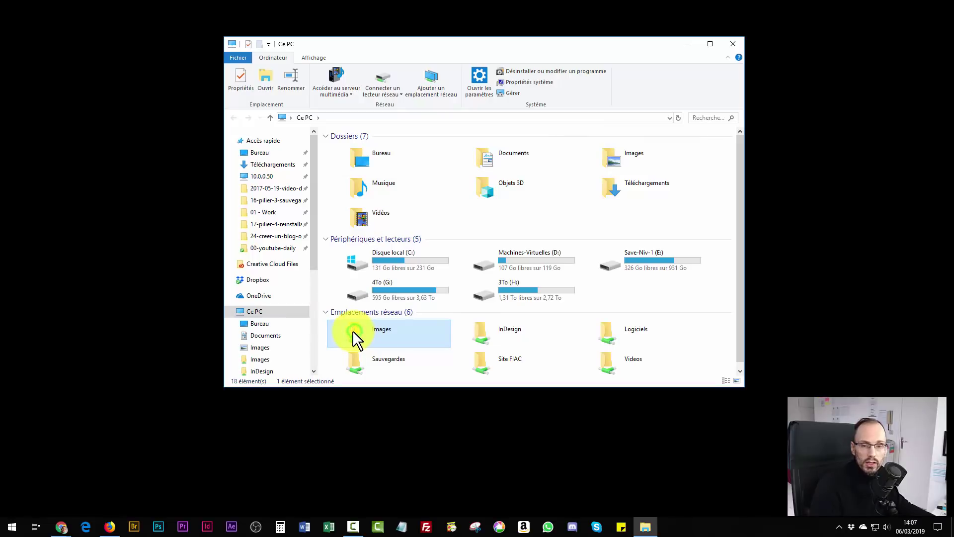
pyautogui.doubleClick(622, 156)
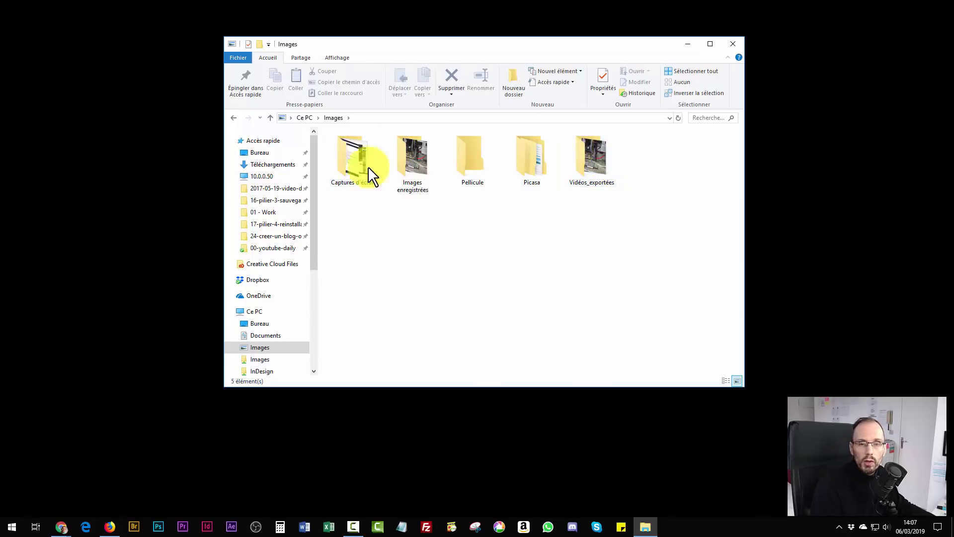
pyautogui.click(304, 118)
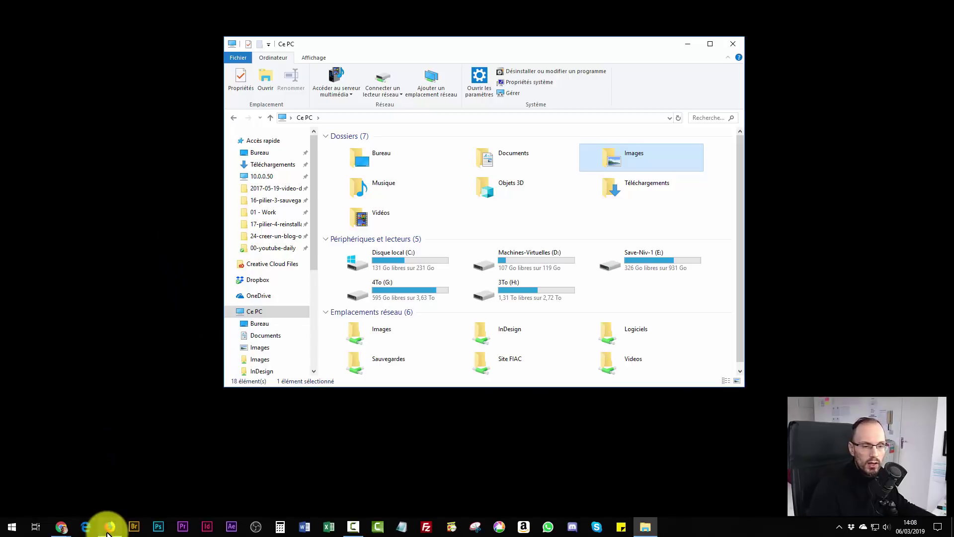
pyautogui.moveTo(60, 527)
pyautogui.click(79, 503)
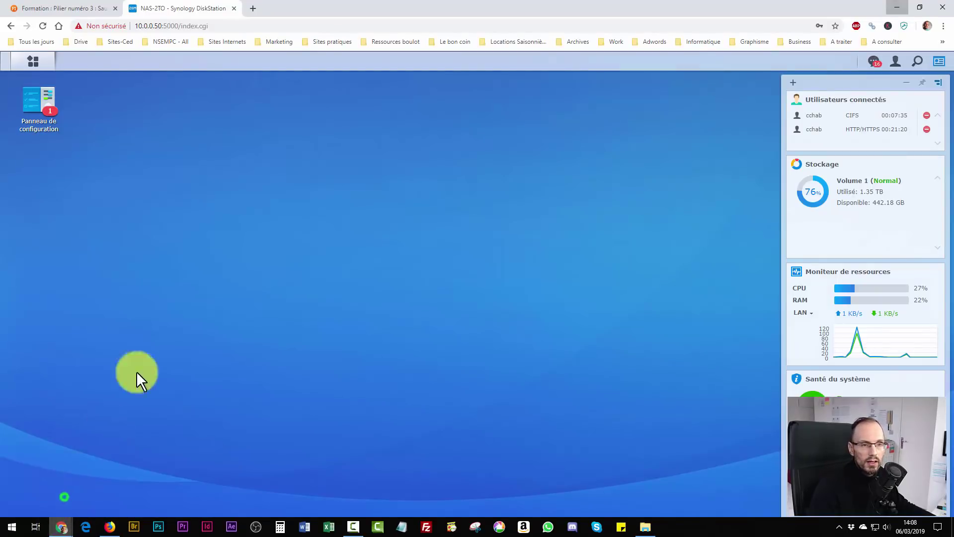
pyautogui.click(39, 100)
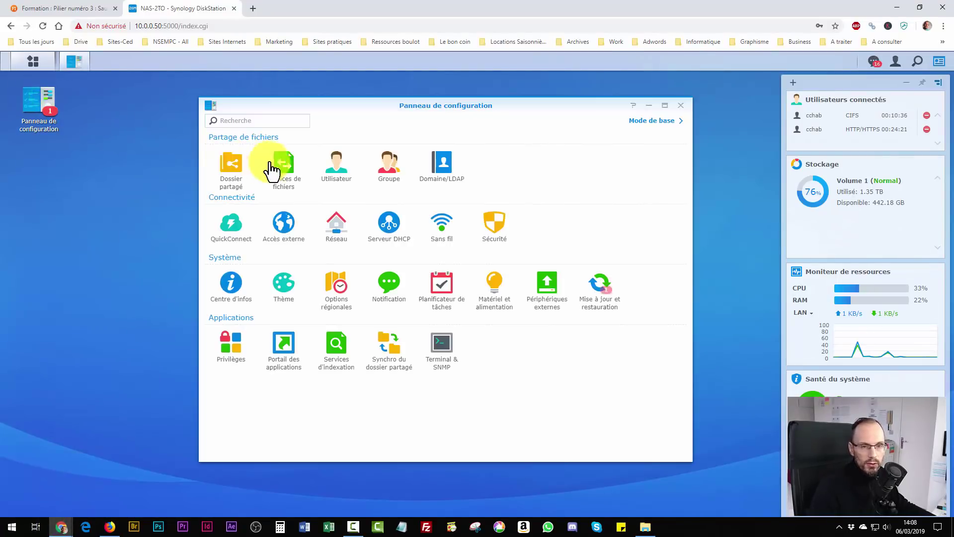
pyautogui.click(231, 167)
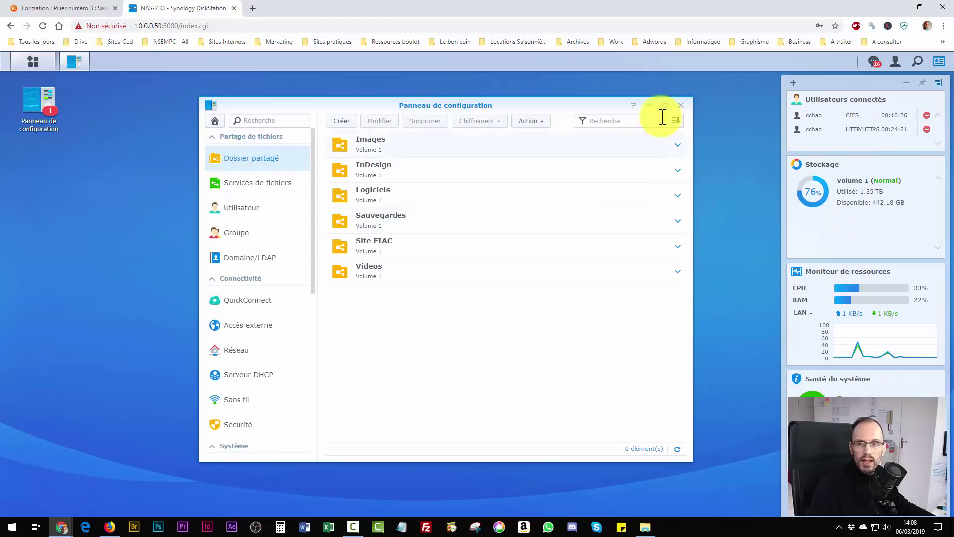
pyautogui.click(680, 106)
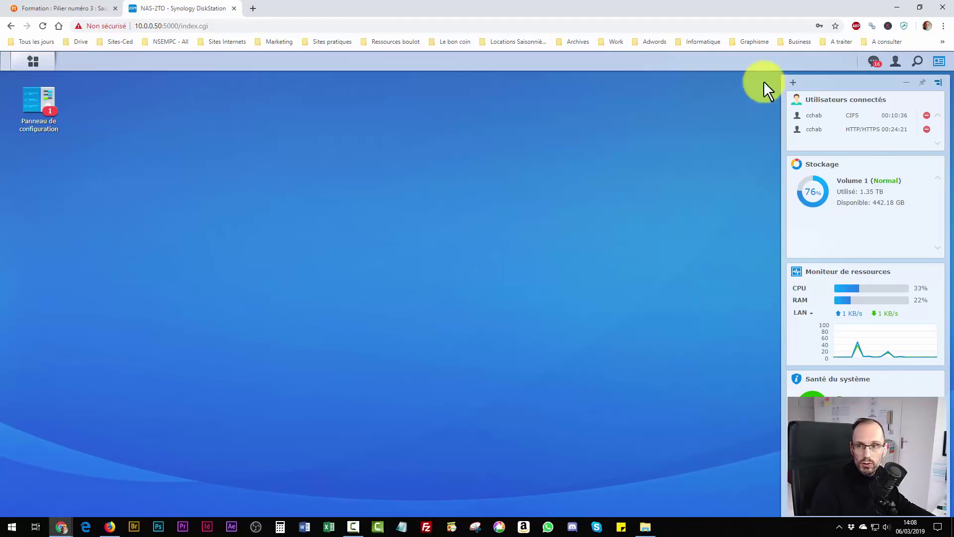
pyautogui.click(897, 7)
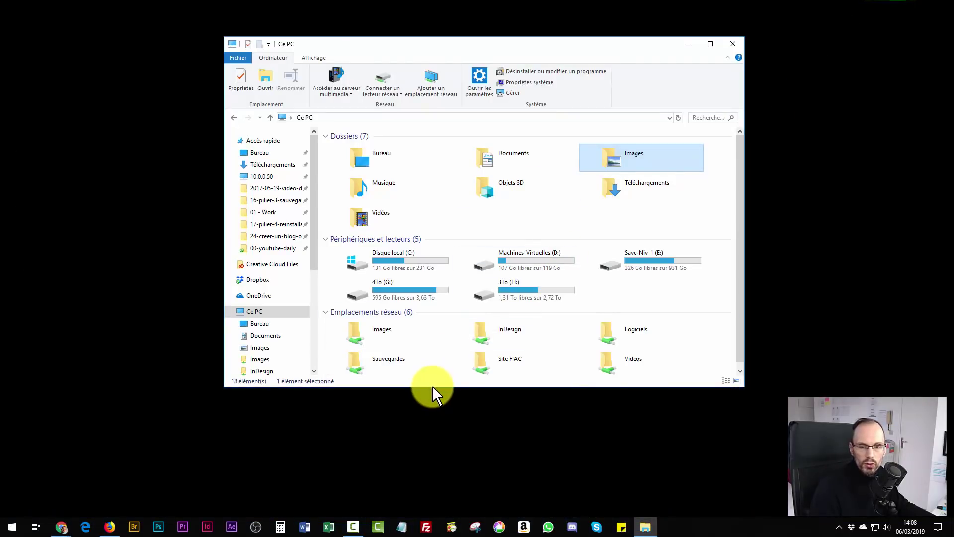
pyautogui.rightClick(723, 328)
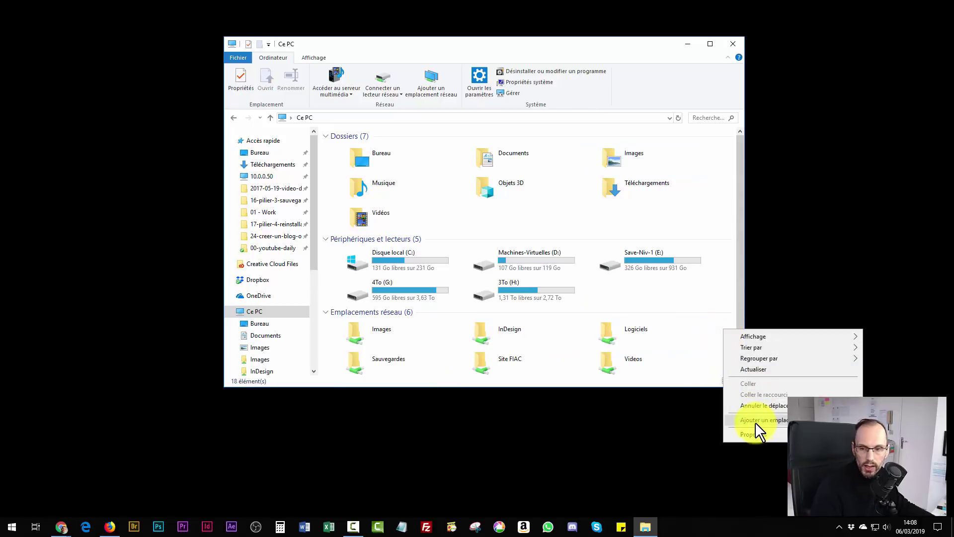
pyautogui.click(428, 417)
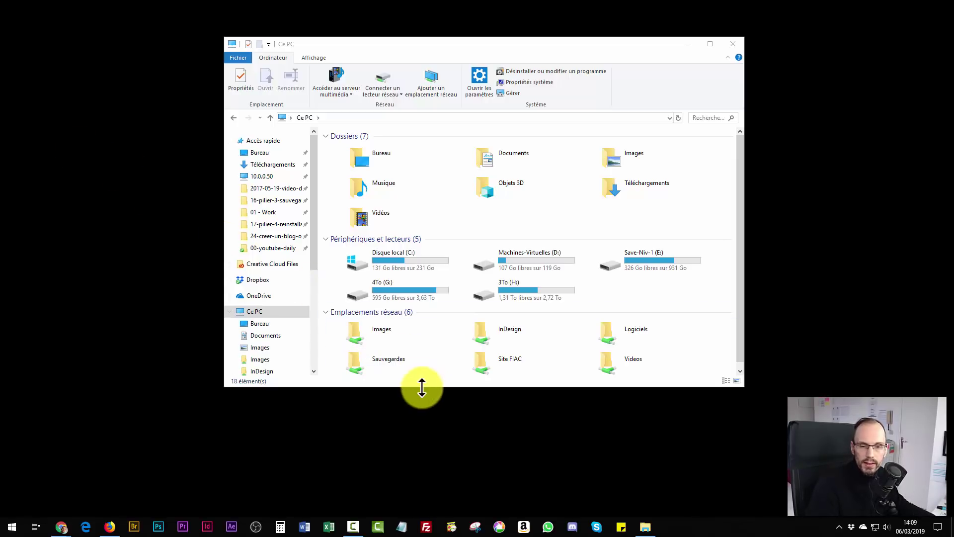
pyautogui.moveTo(422, 387); pyautogui.dragTo(422, 398)
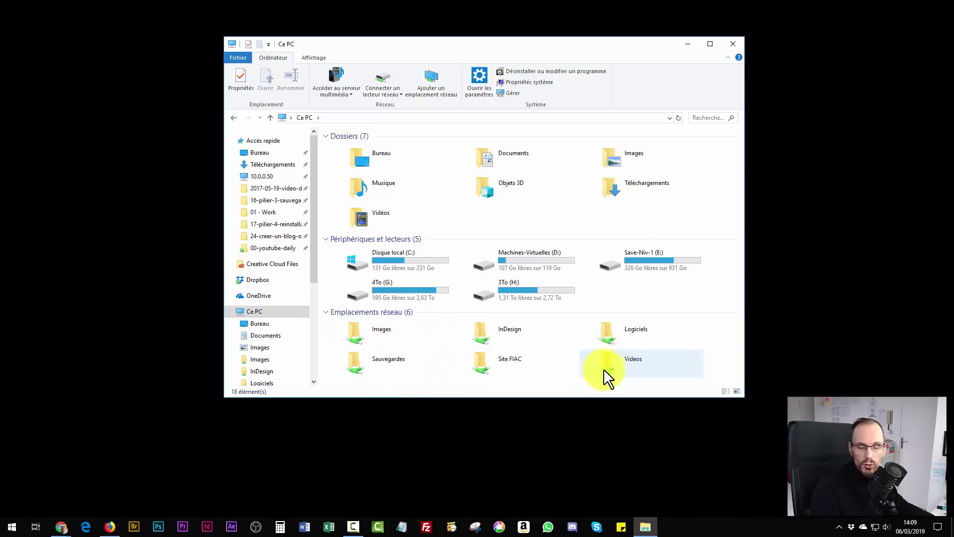
# Look in the Save-Niv-1 (E:) drive, then open the Videos network location from Ce PC.
pyautogui.doubleClick(643, 258)
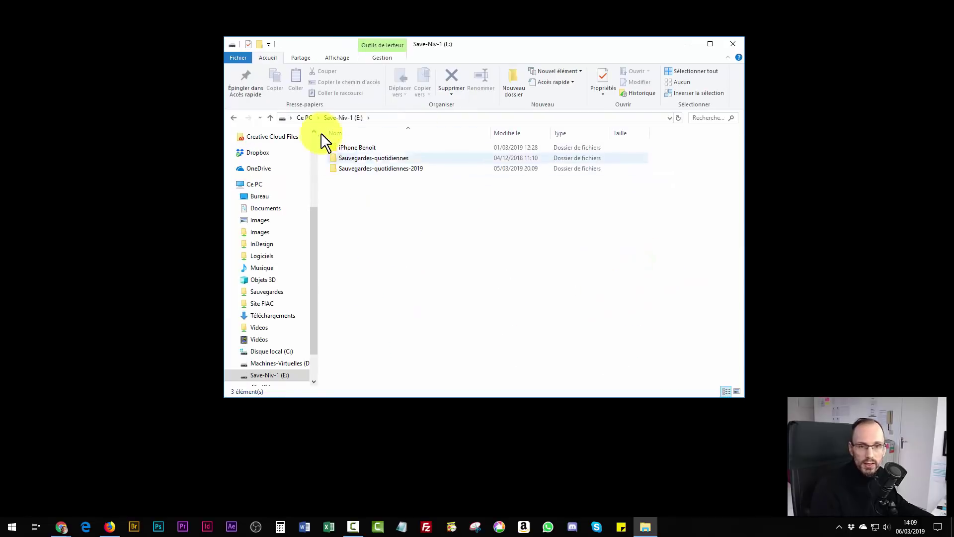
pyautogui.click(304, 118)
pyautogui.doubleClick(622, 357)
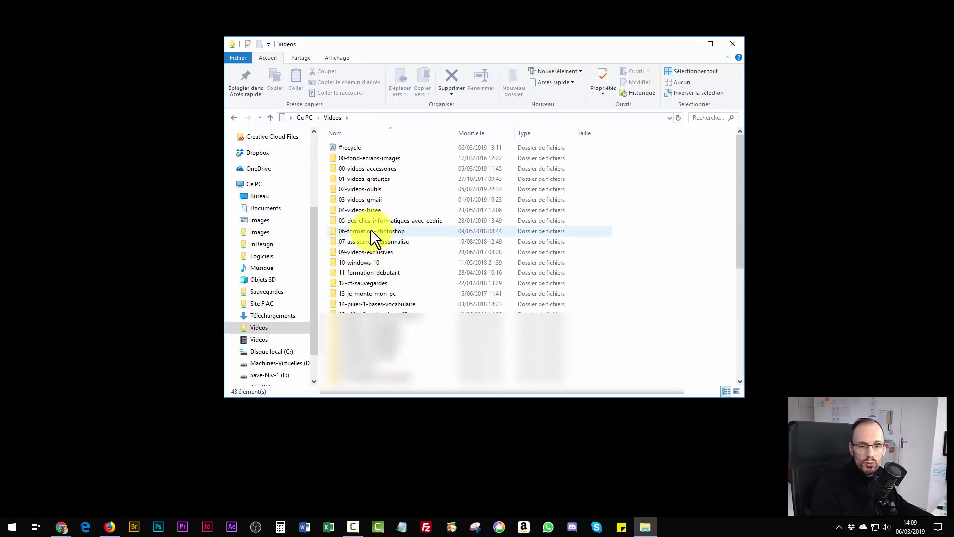
# Check the calques project in 06-formation-photoshop, return to Videos, and close the window.
pyautogui.click(371, 229)
pyautogui.doubleClick(370, 229)
pyautogui.doubleClick(368, 168)
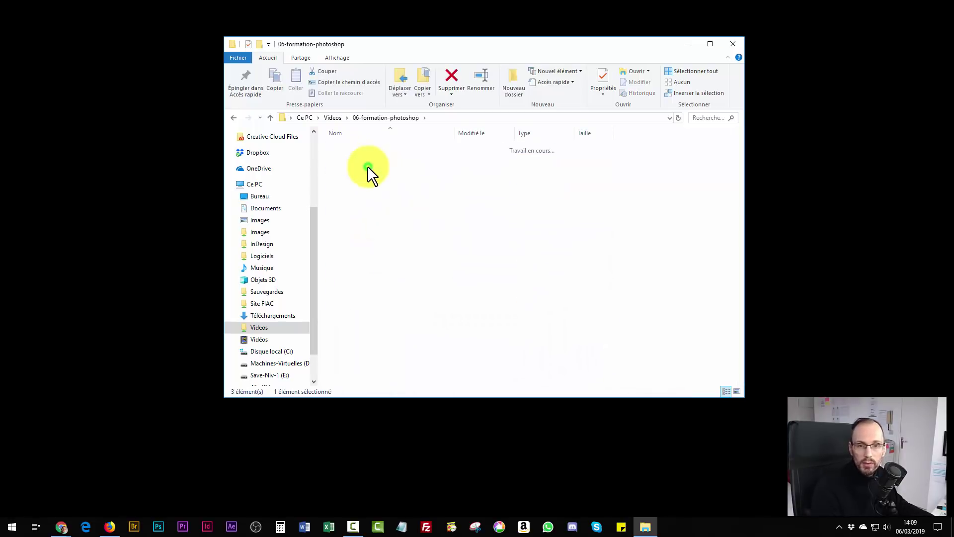
pyautogui.click(332, 118)
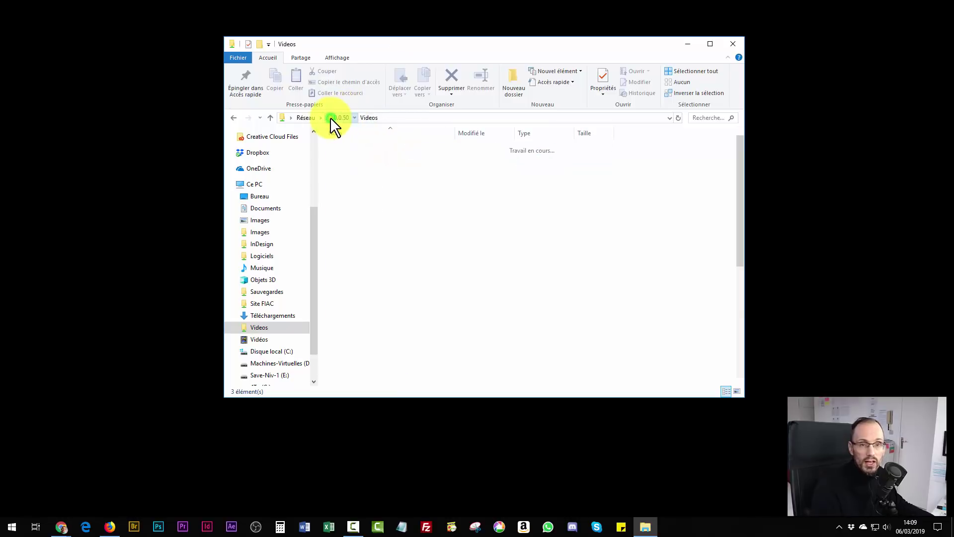
pyautogui.click(733, 45)
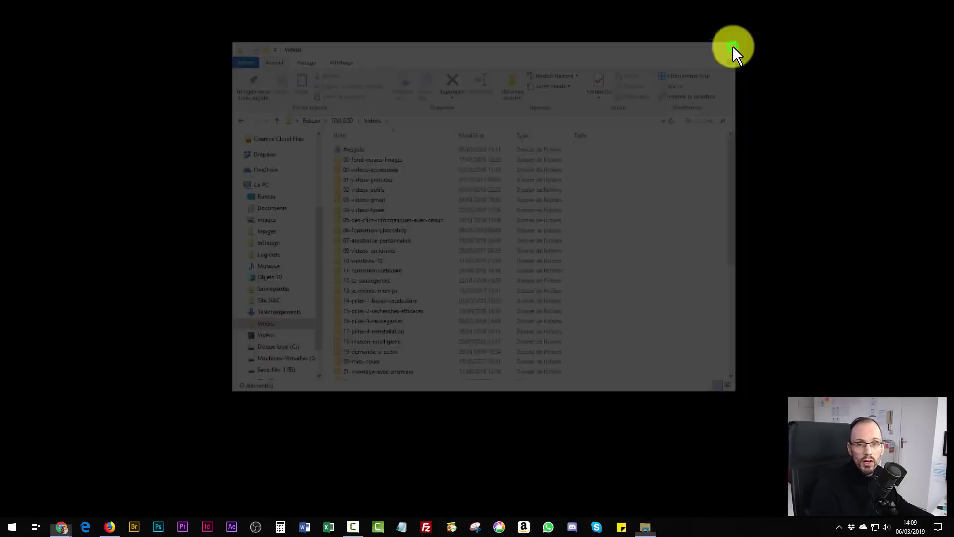
# Restore Chrome's DiskStation window and switch to the 'Formation : Pilier numéro 3' tab.
pyautogui.moveTo(61, 530)
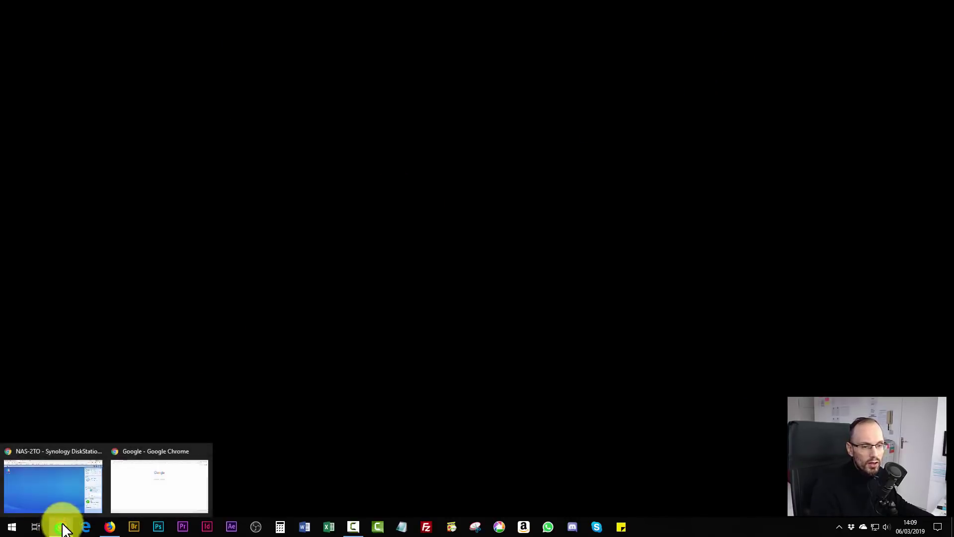
pyautogui.click(132, 494)
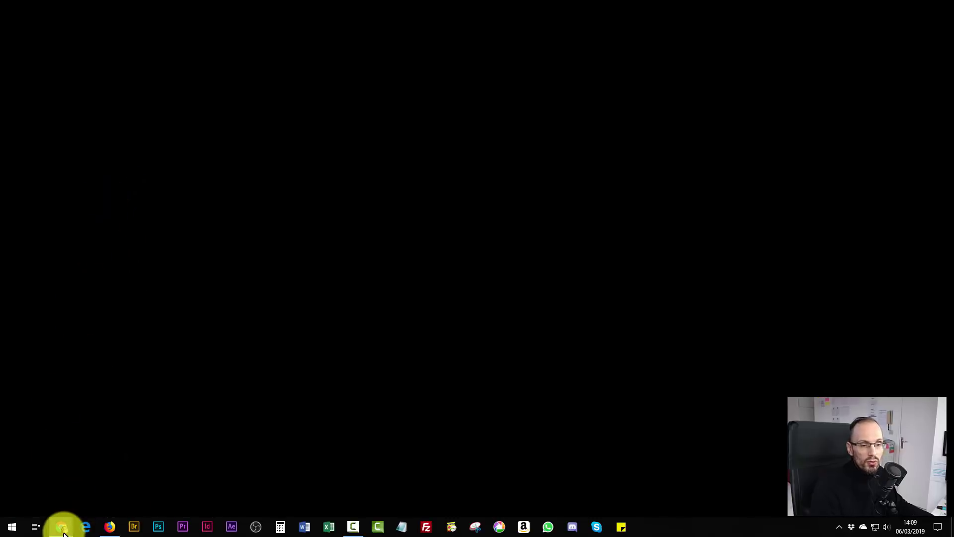
pyautogui.click(53, 491)
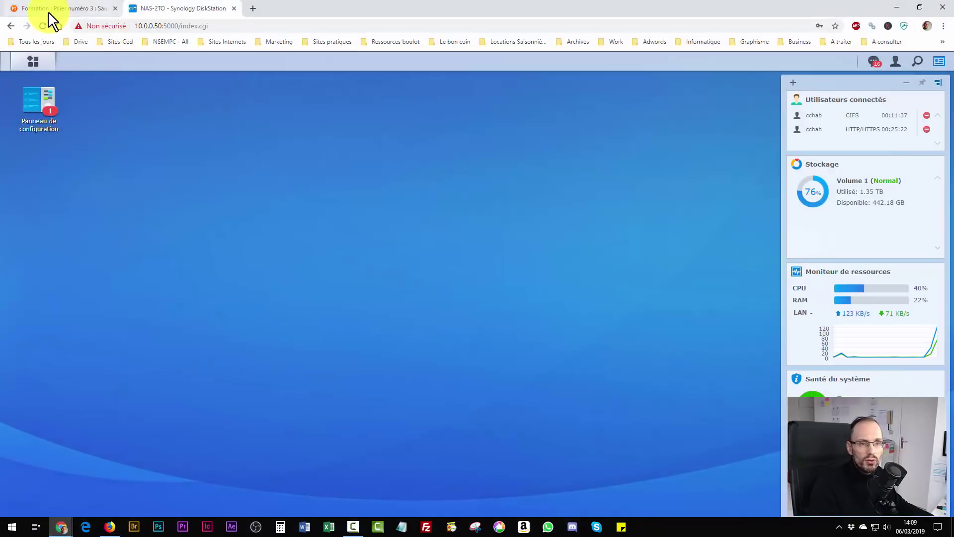
pyautogui.click(50, 9)
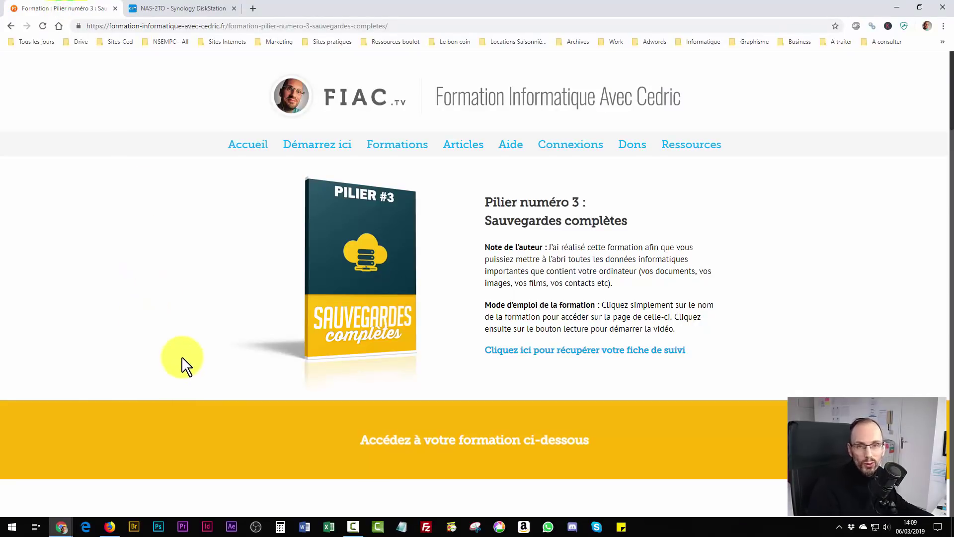
# Scroll through the Pilier numéro 3 chapters and open the Sauvegardes complètes fiche pratique PDF booklet.
pyautogui.moveTo(951, 92); pyautogui.dragTo(944, 370)
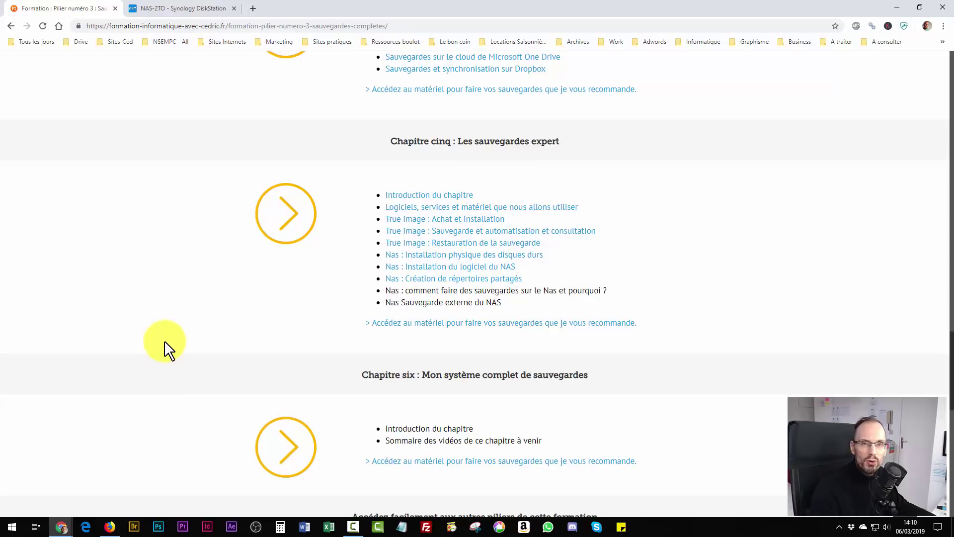
pyautogui.scroll(-5, 169, 350)
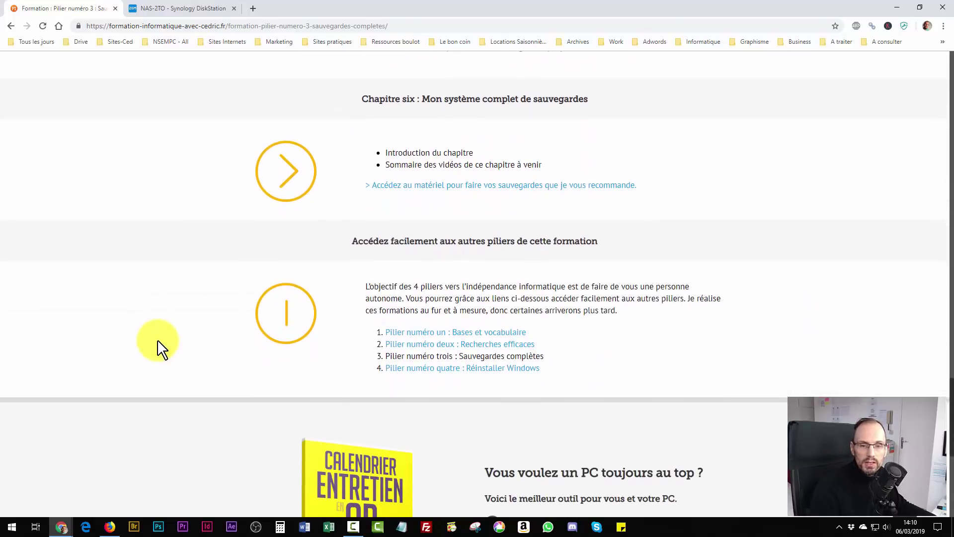
pyautogui.scroll(6, 168, 344)
pyautogui.scroll(20, 163, 337)
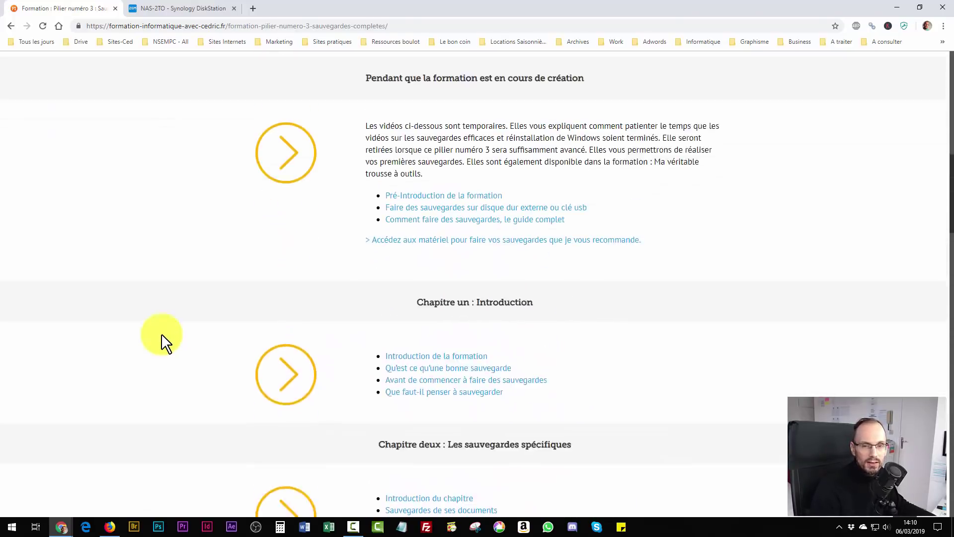
pyautogui.scroll(7, 162, 343)
pyautogui.scroll(-5, 159, 340)
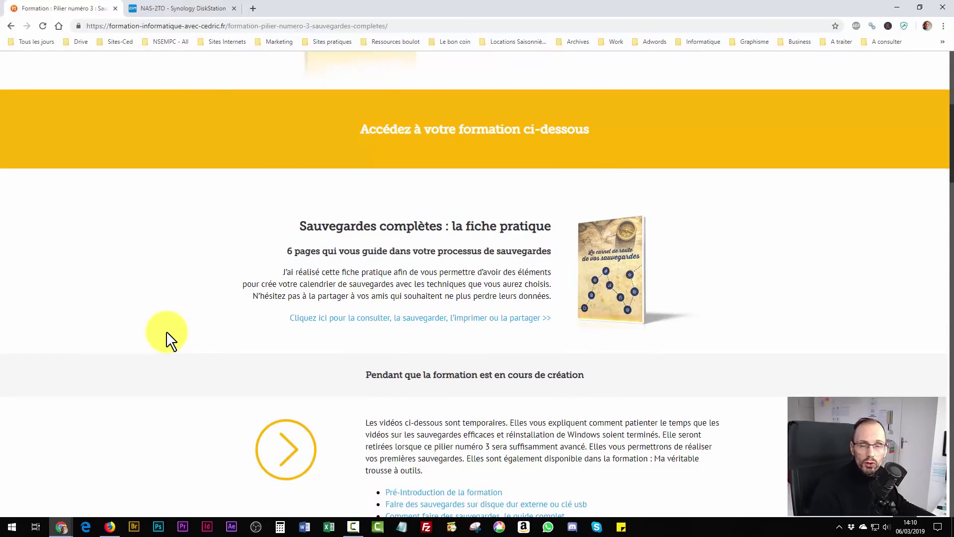
pyautogui.scroll(6, 166, 332)
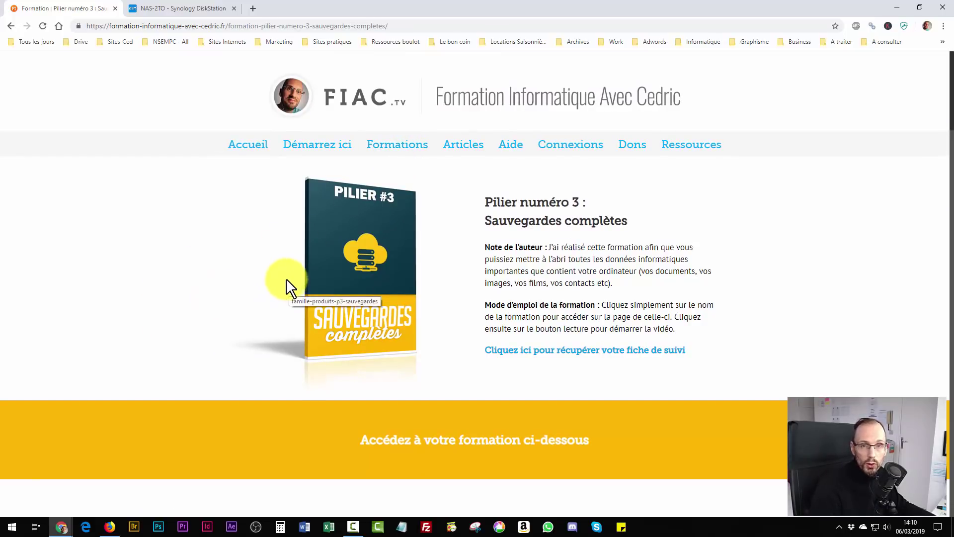
pyautogui.scroll(-5, 246, 288)
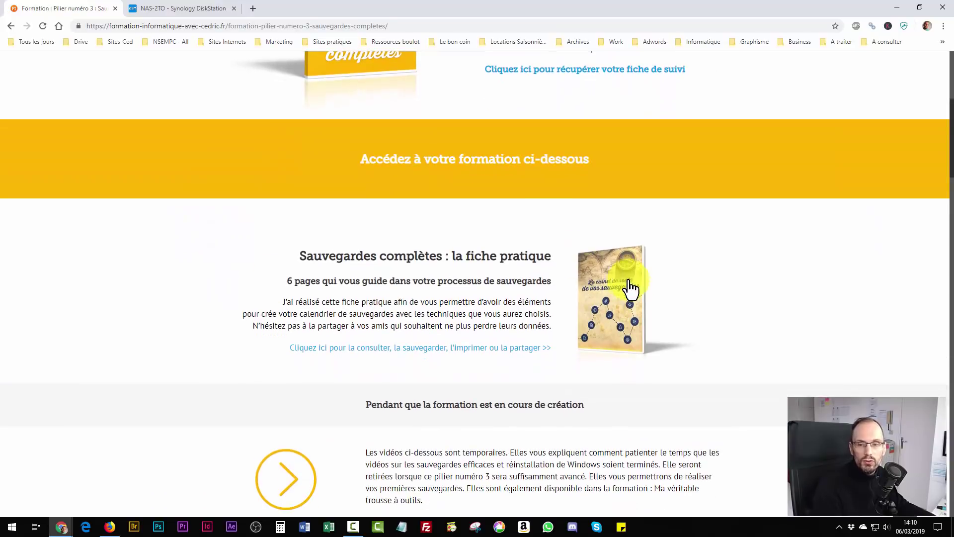
pyautogui.click(635, 295)
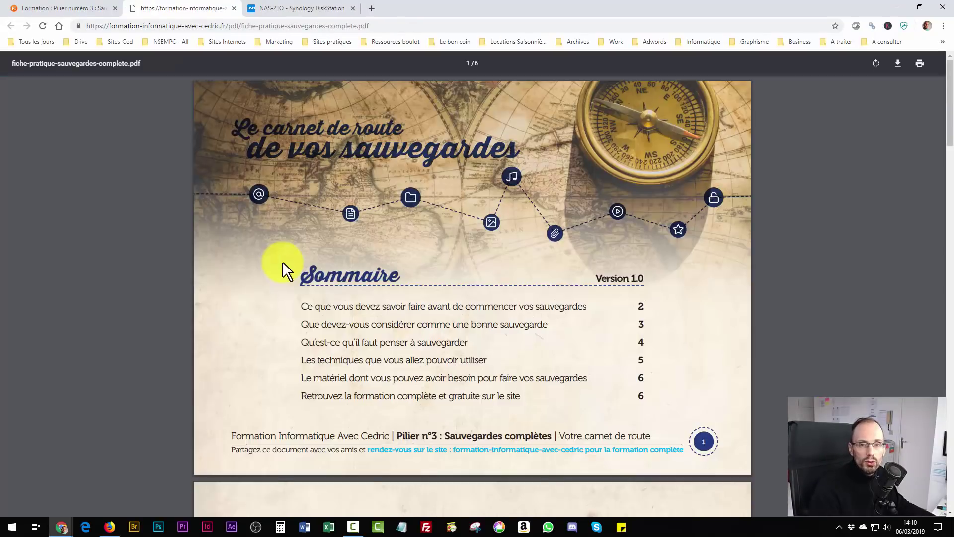
# Scroll through the six pages of fiche-pratique-sauvegardes-complete.pdf, then return to the Pilier numéro 3 tab.
pyautogui.scroll(-3, 171, 258)
pyautogui.scroll(-3, 173, 257)
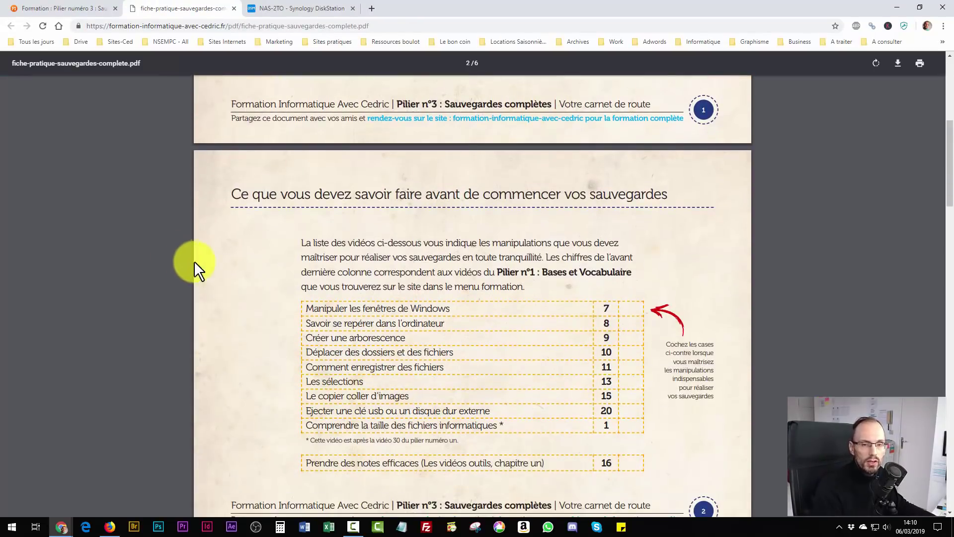
pyautogui.scroll(-4, 228, 253)
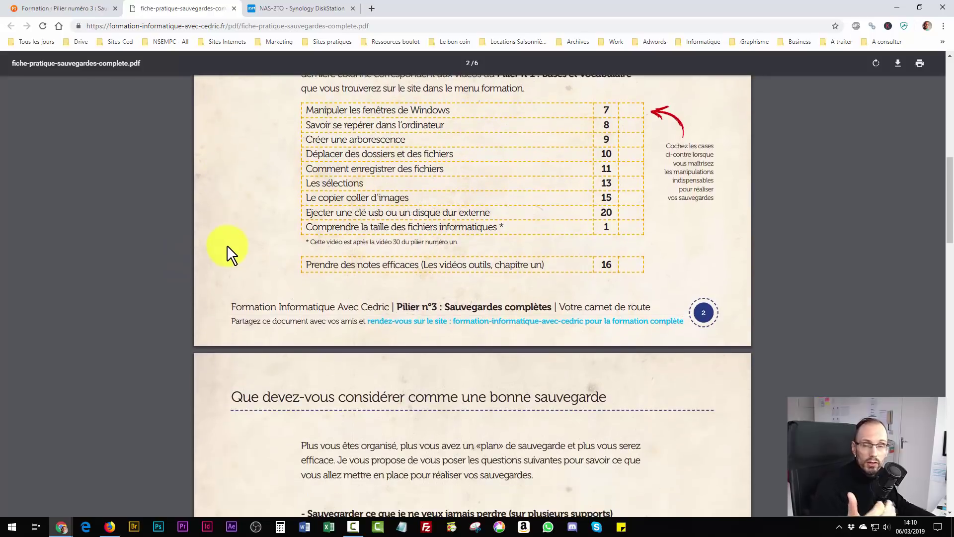
pyautogui.scroll(-5, 215, 245)
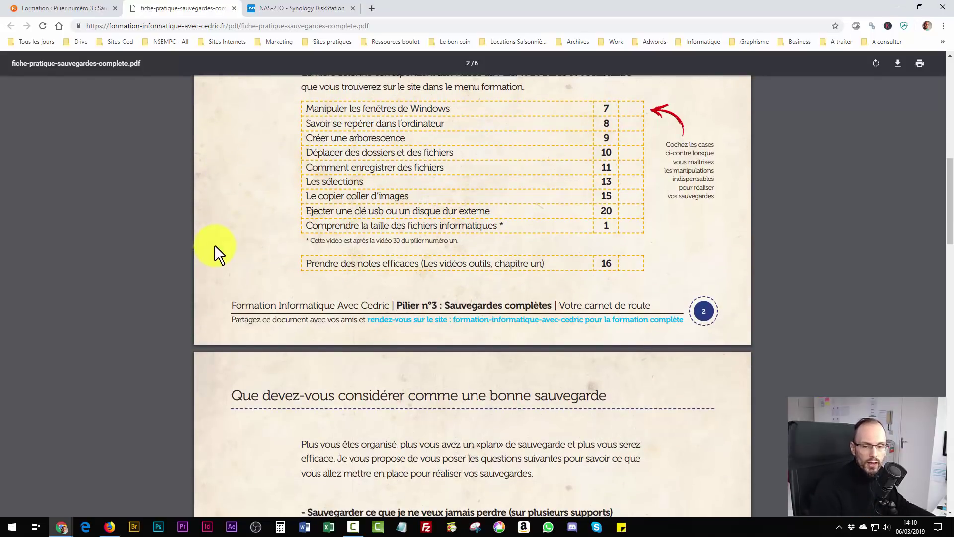
pyautogui.scroll(17, 207, 237)
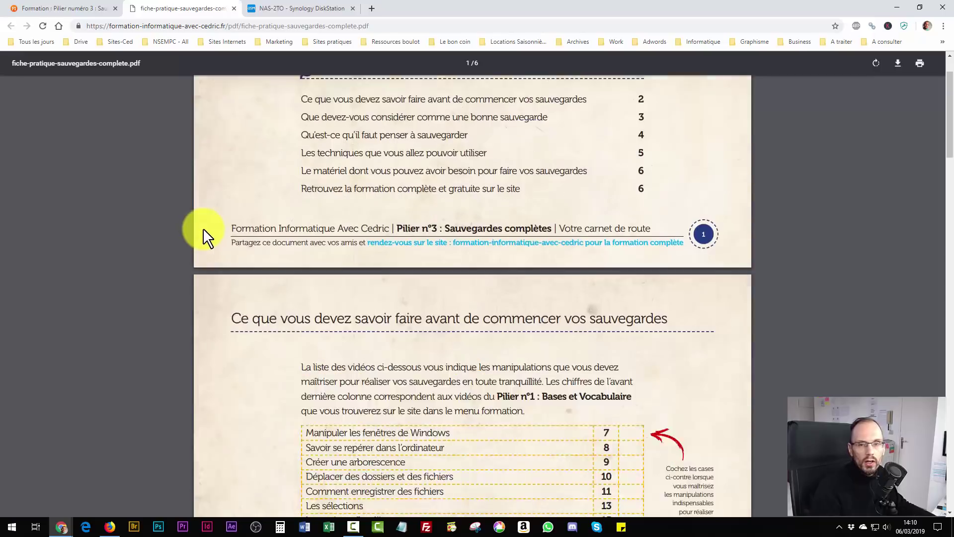
pyautogui.click(77, 8)
pyautogui.scroll(5, 199, 320)
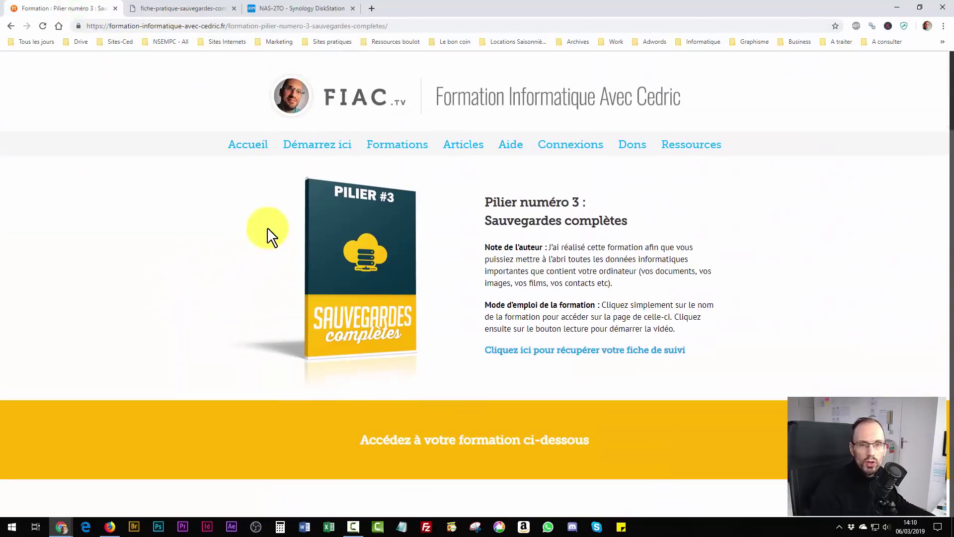
pyautogui.click(402, 145)
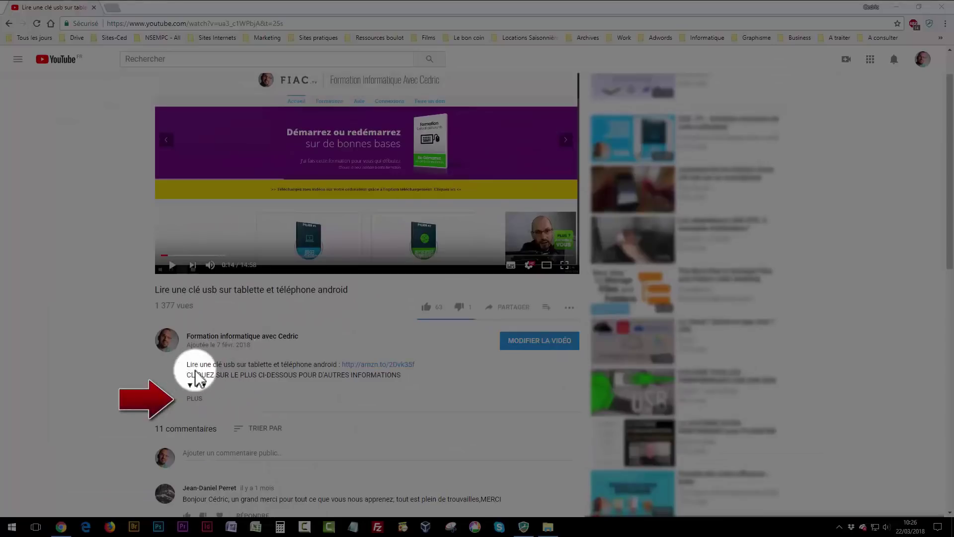
pyautogui.click(195, 399)
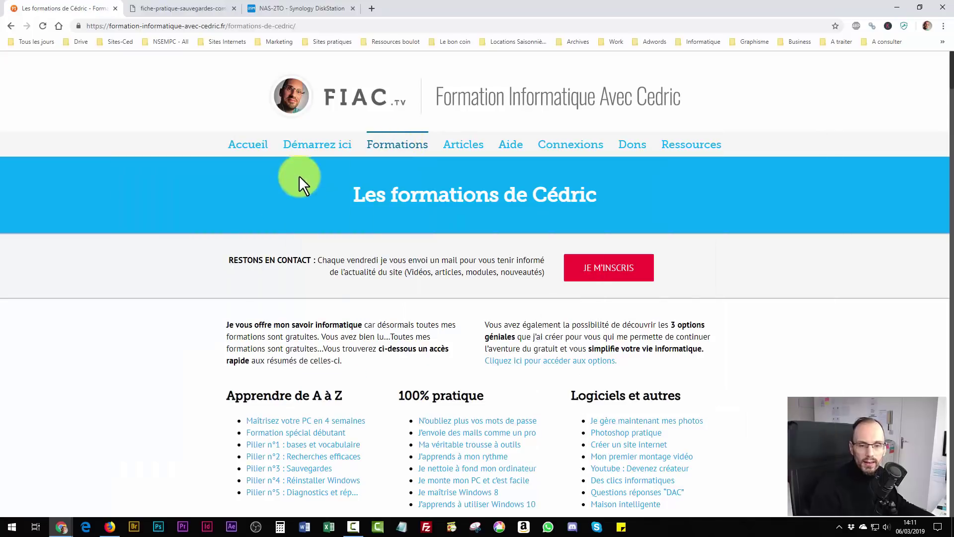
pyautogui.scroll(-2, 149, 301)
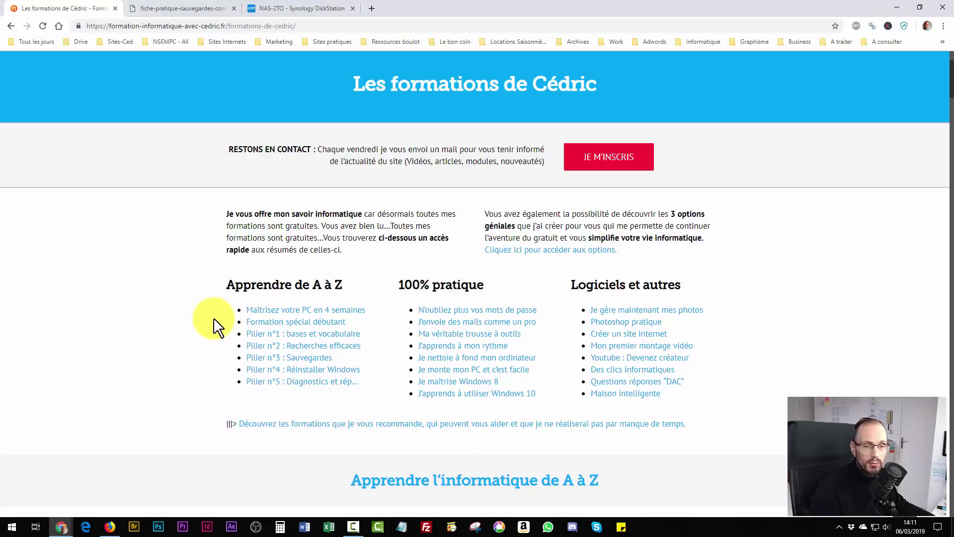
pyautogui.click(304, 366)
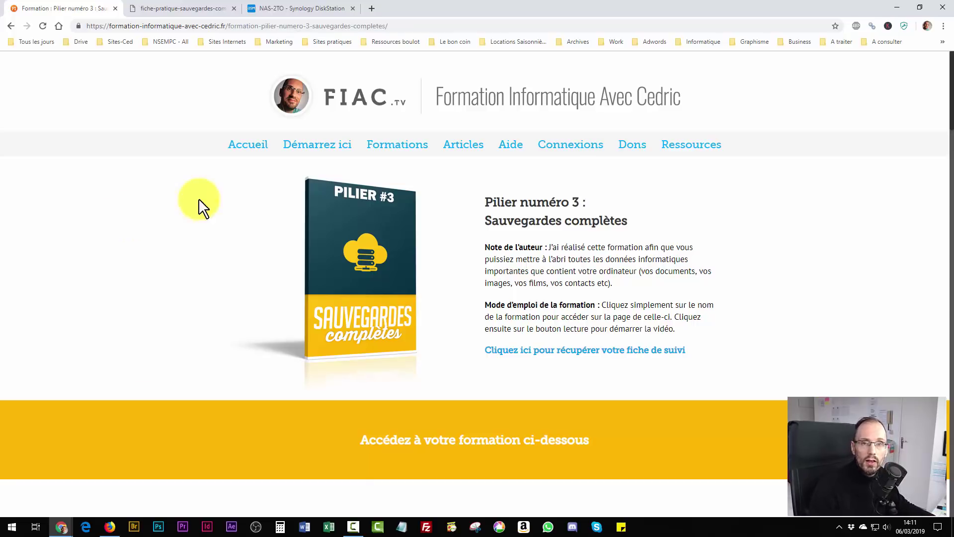
# Return to the FIAC home page and briefly select, then clear, the INFO DAC announcement text.
pyautogui.click(493, 82)
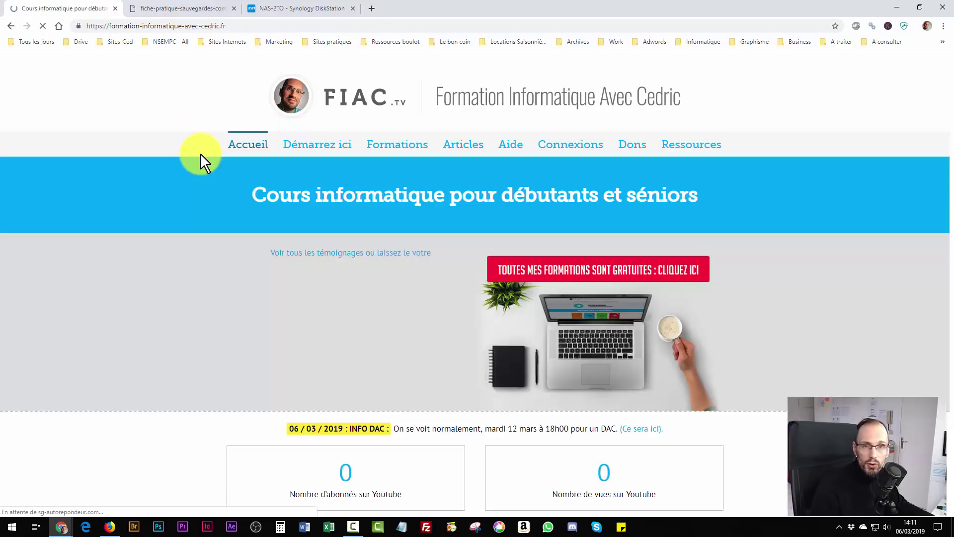
pyautogui.moveTo(289, 429); pyautogui.dragTo(389, 428)
pyautogui.click(316, 428)
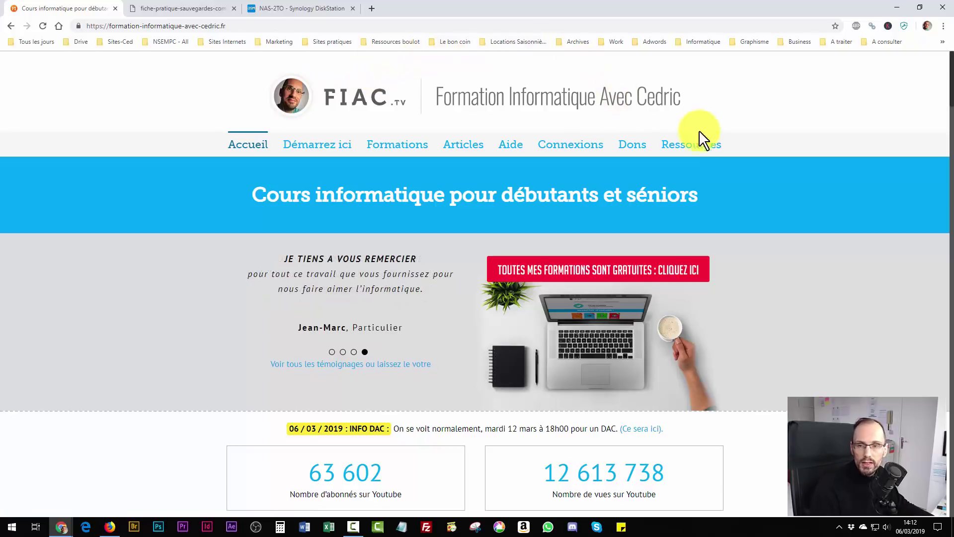
pyautogui.moveTo(698, 153)
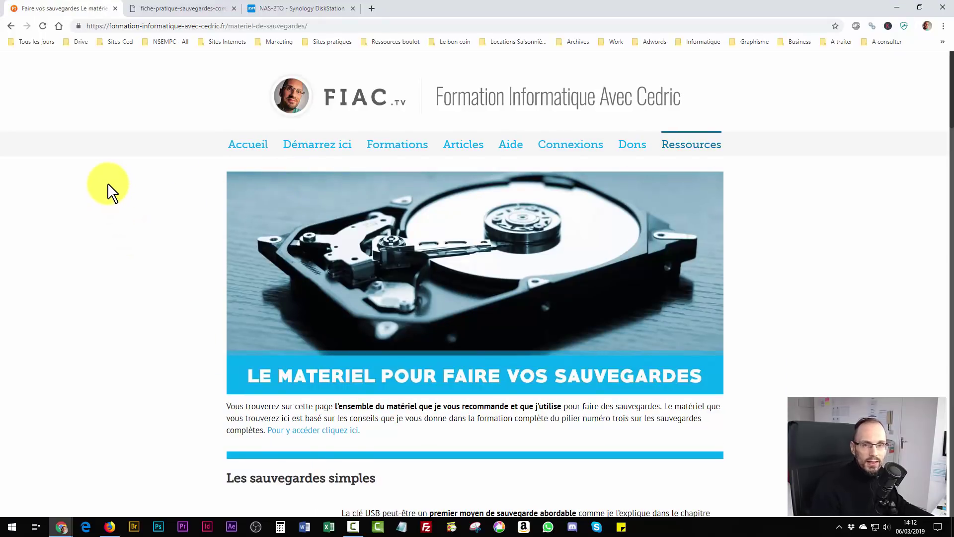
pyautogui.scroll(-2, 110, 192)
pyautogui.scroll(-8, 110, 192)
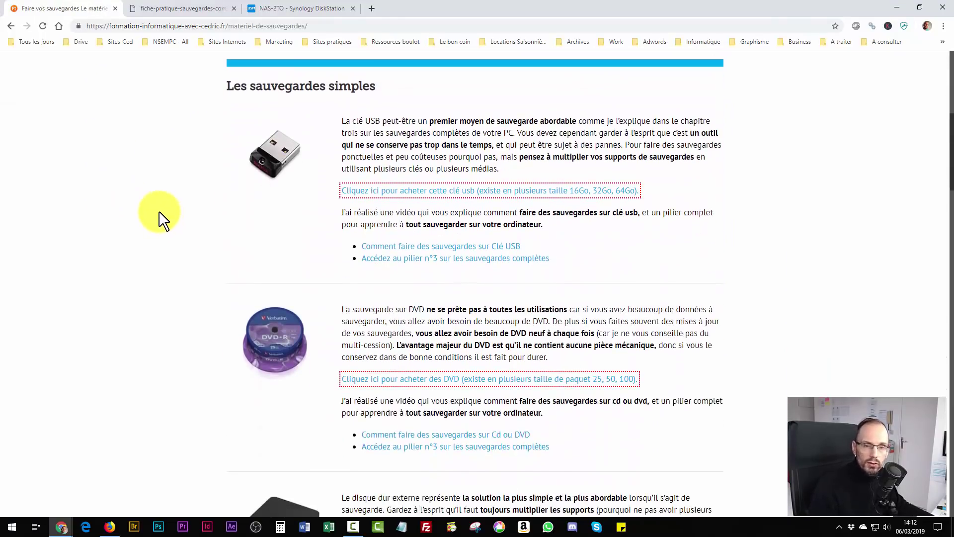
pyautogui.scroll(-15, 159, 213)
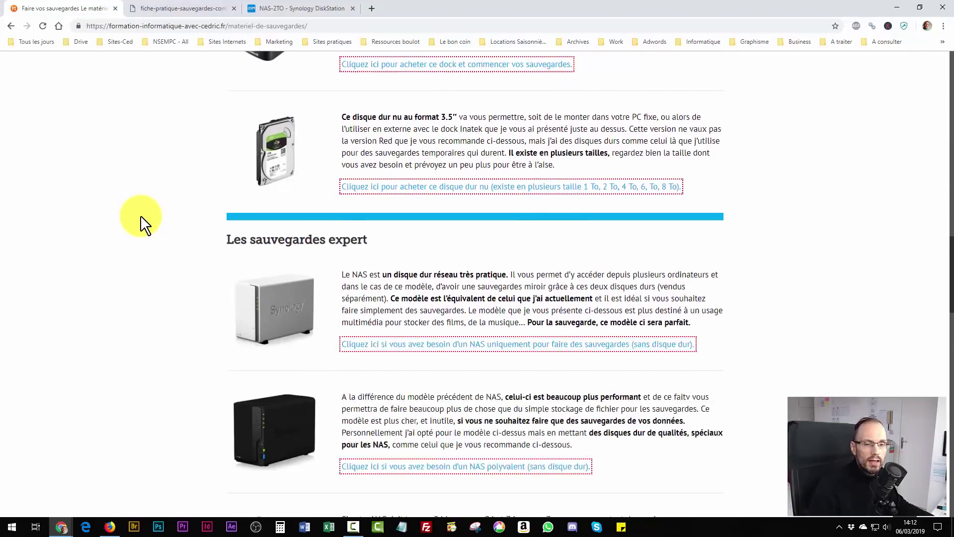
pyautogui.scroll(-4, 139, 218)
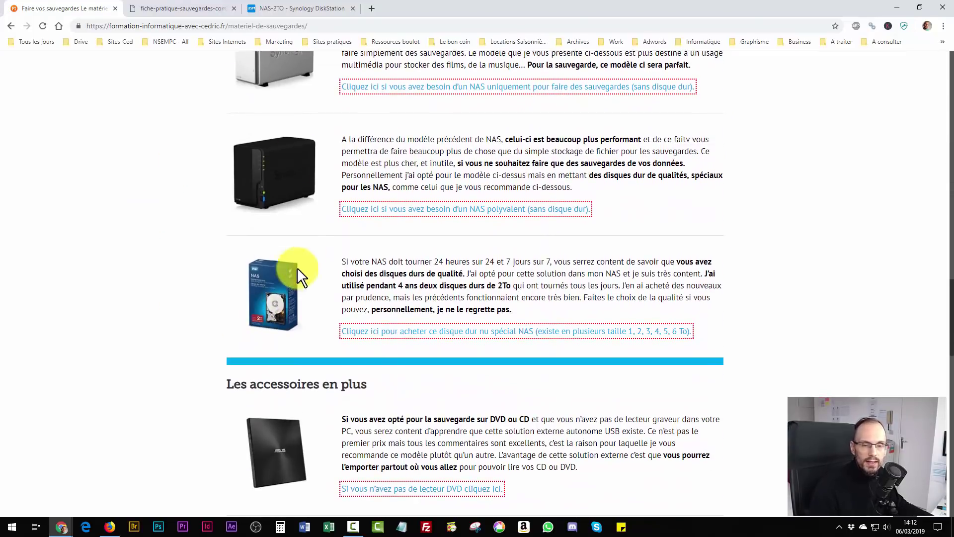
pyautogui.scroll(-7, 108, 223)
pyautogui.scroll(2, 109, 223)
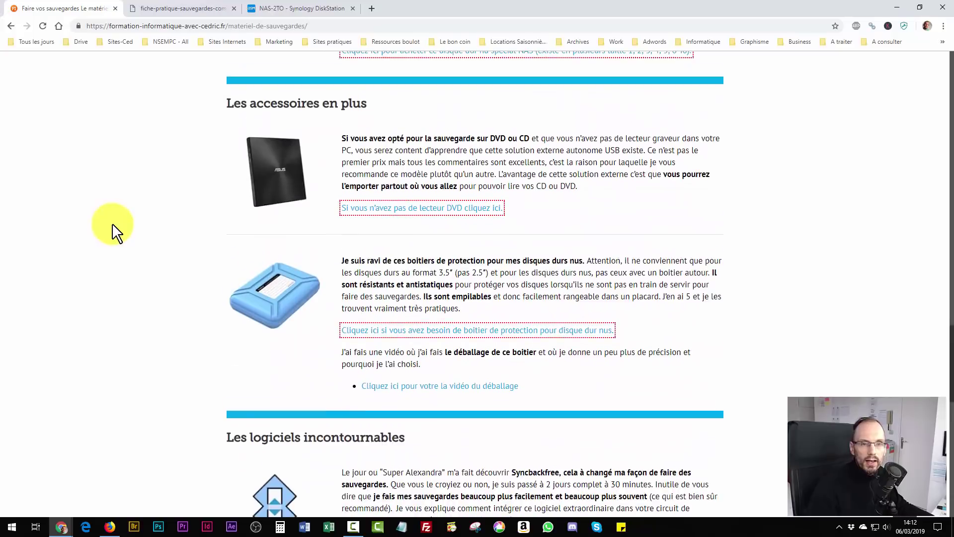
pyautogui.scroll(-8, 161, 246)
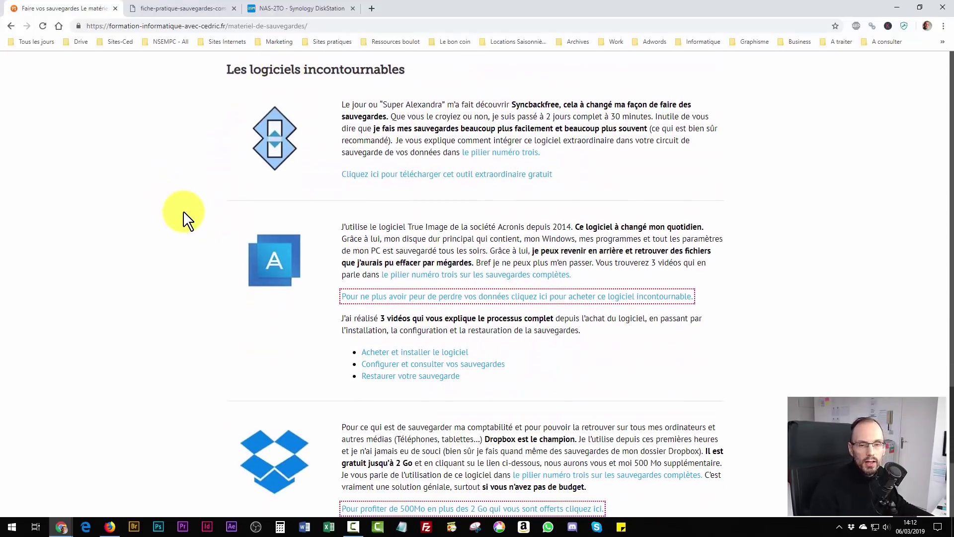
pyautogui.scroll(-7, 185, 214)
pyautogui.scroll(20, 184, 203)
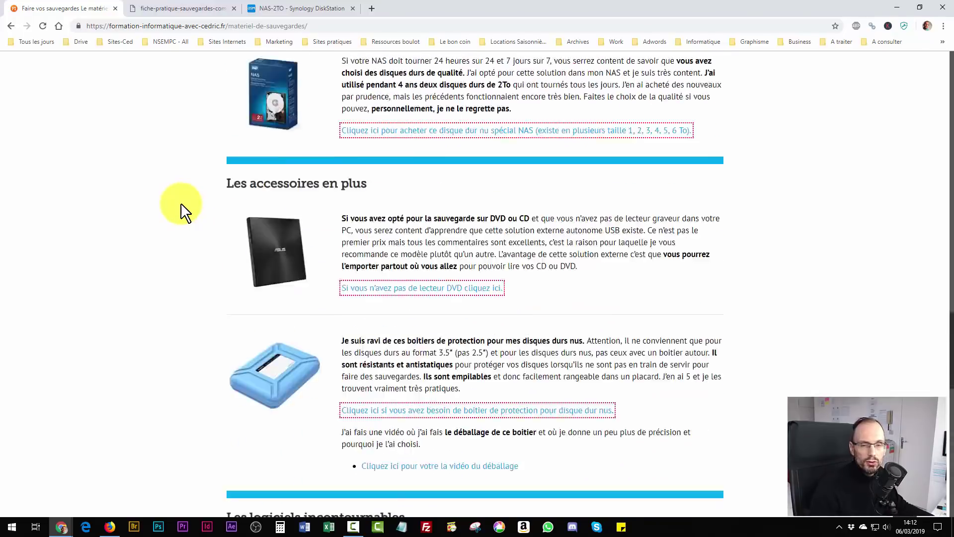
pyautogui.scroll(5, 184, 214)
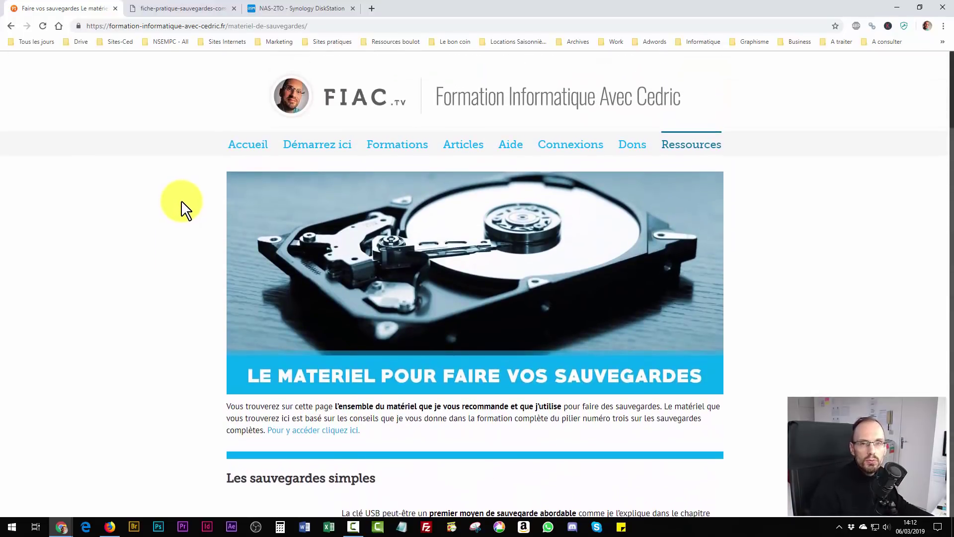